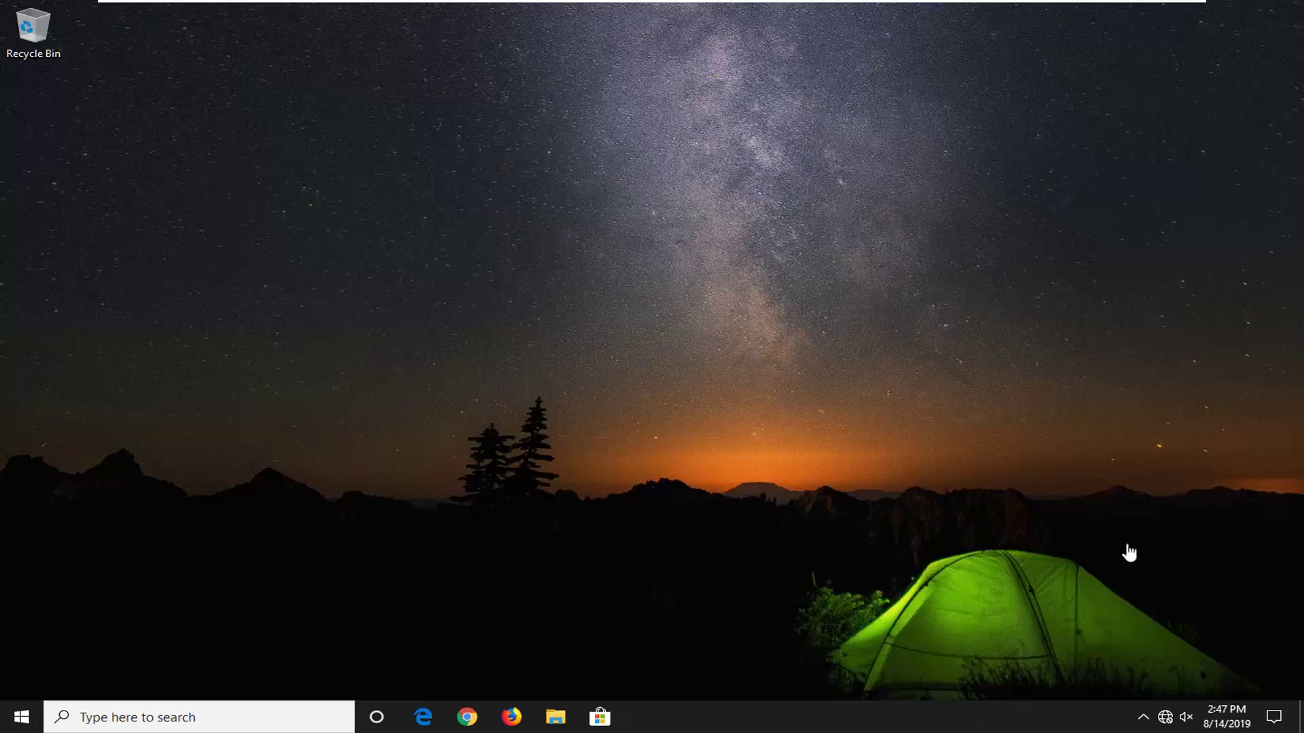
Step: Open Control Panel from Start search and leave the View by setting on Large icons
left_click(6, 717)
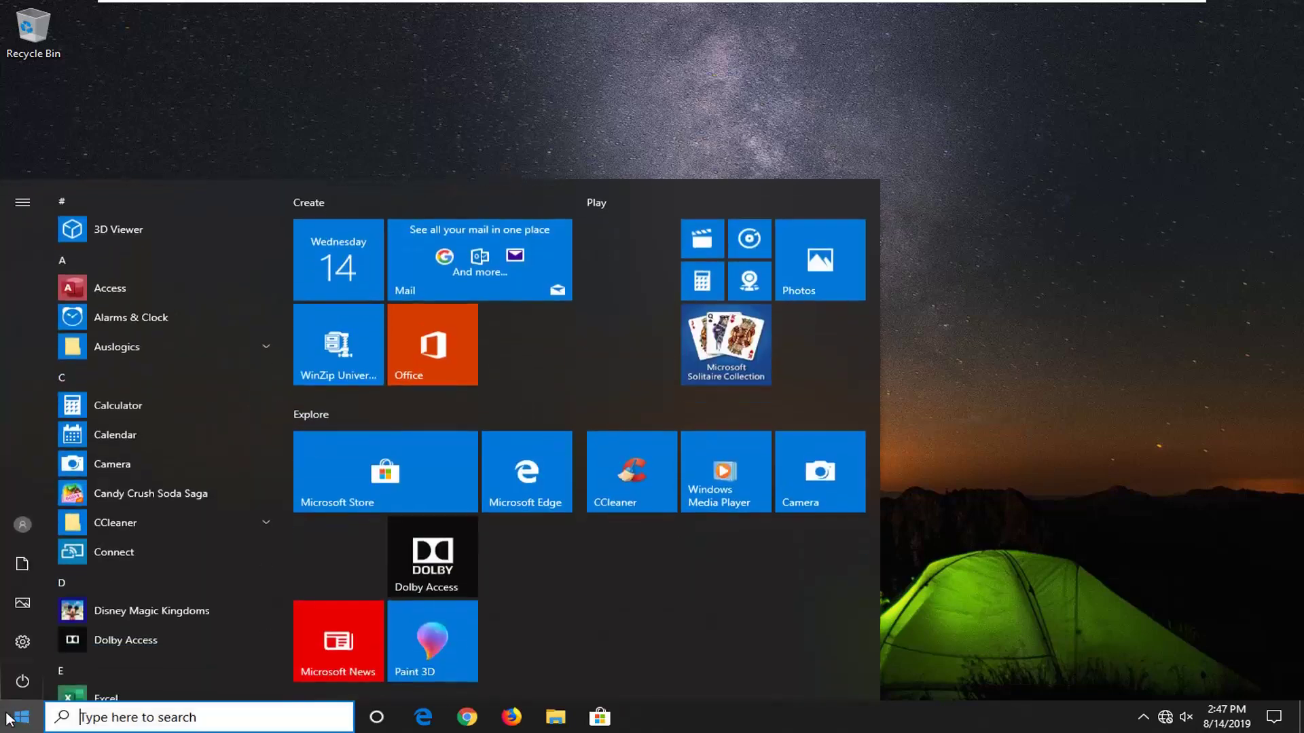
type("control ")
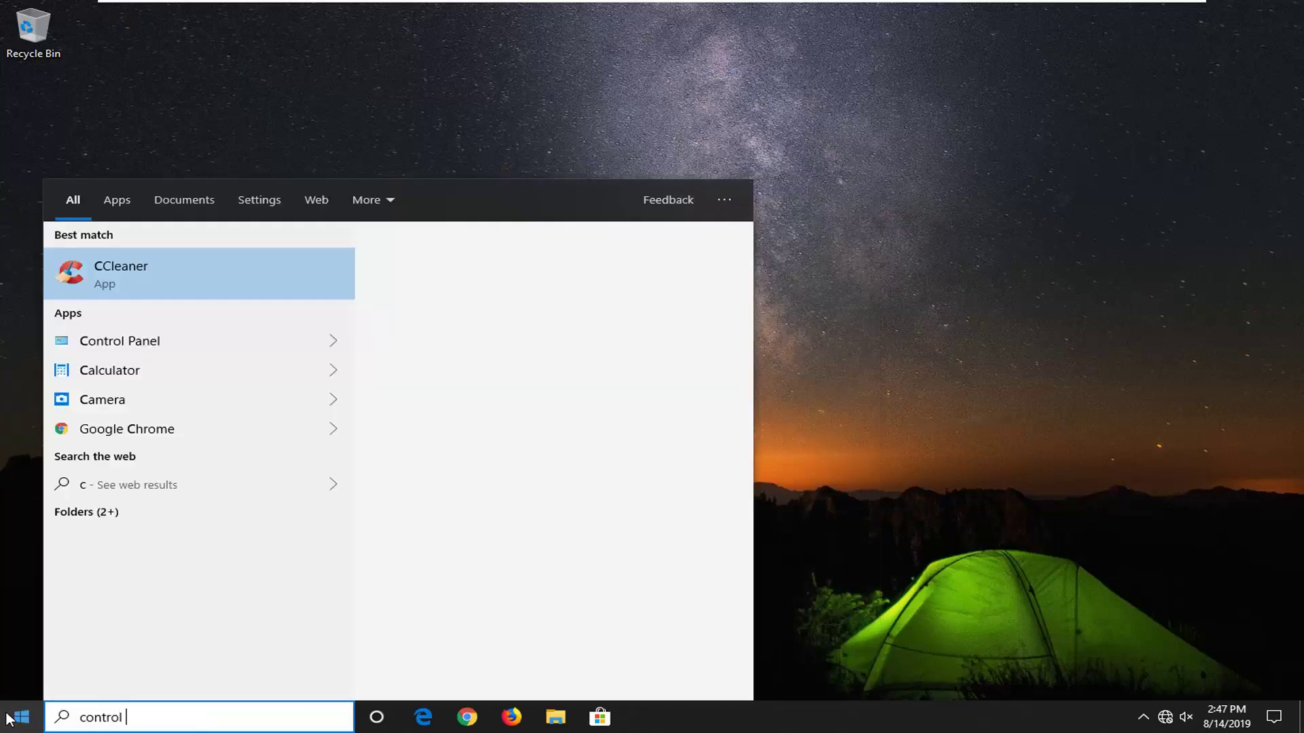
type("panel")
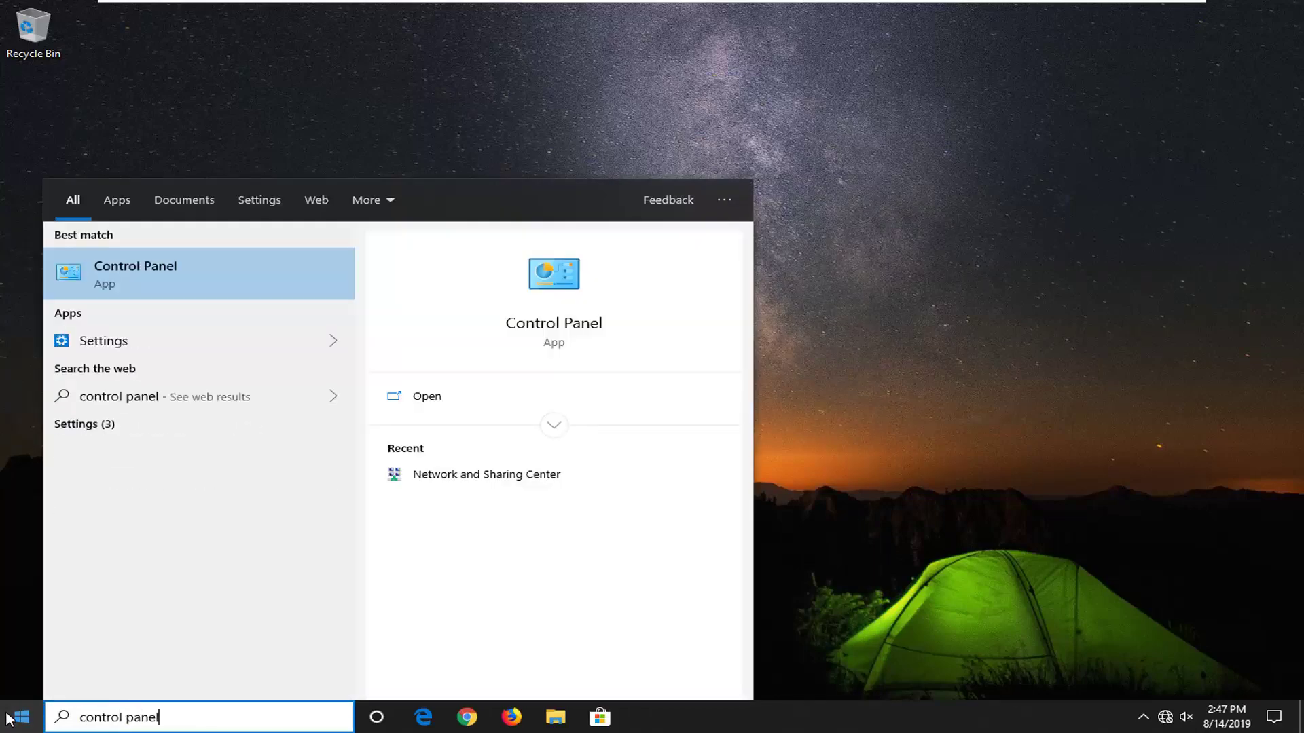
left_click(120, 288)
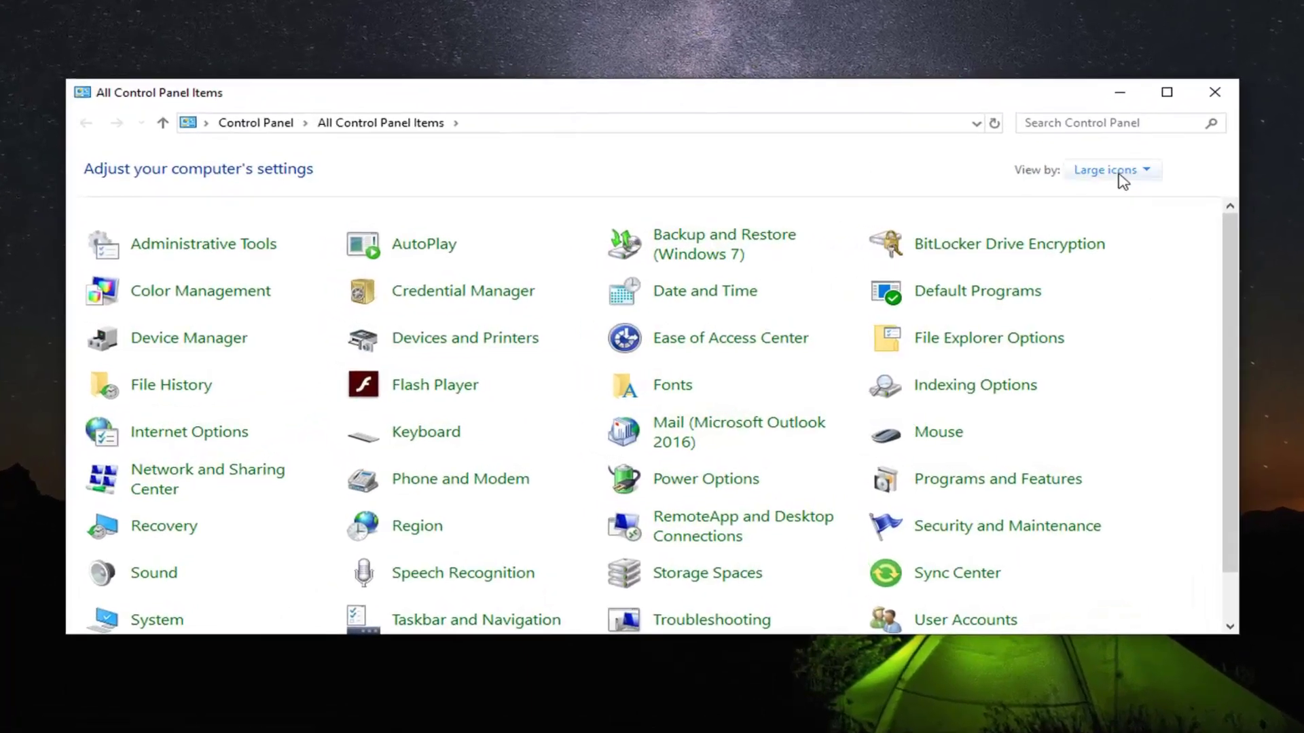
left_click(1119, 173)
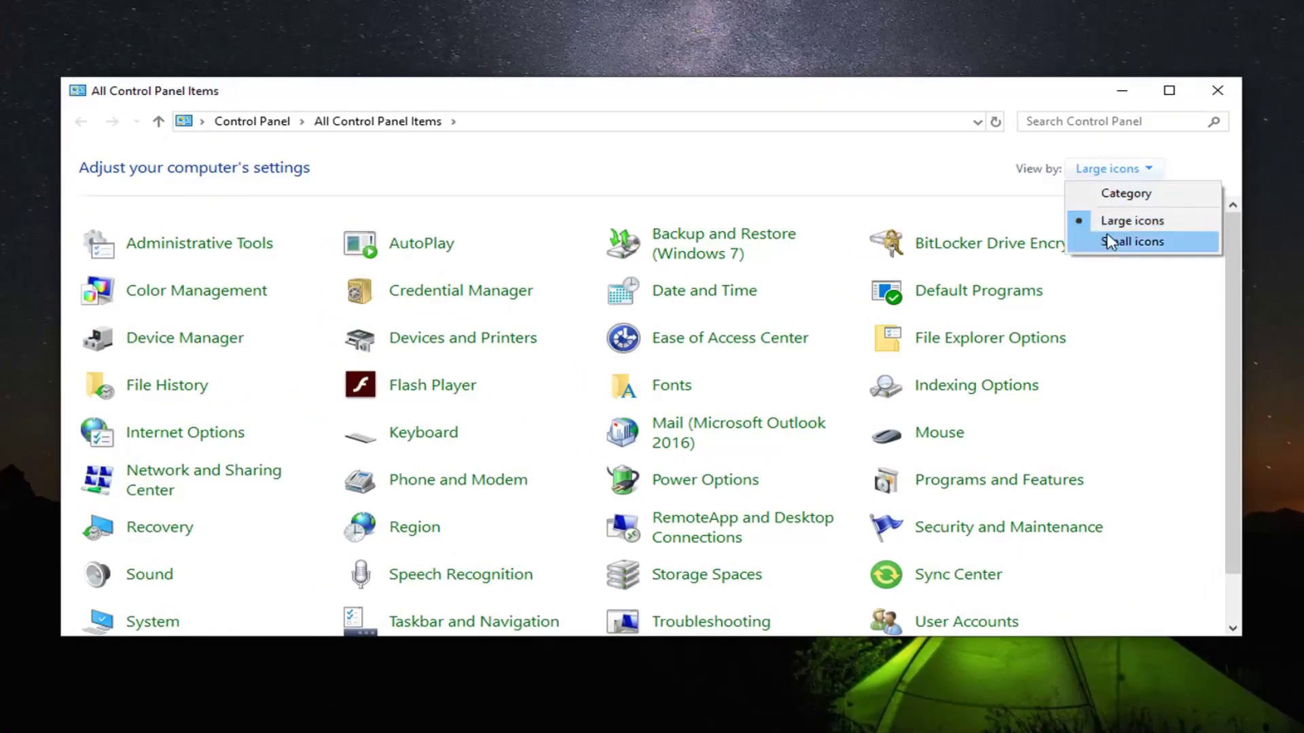
left_click(845, 185)
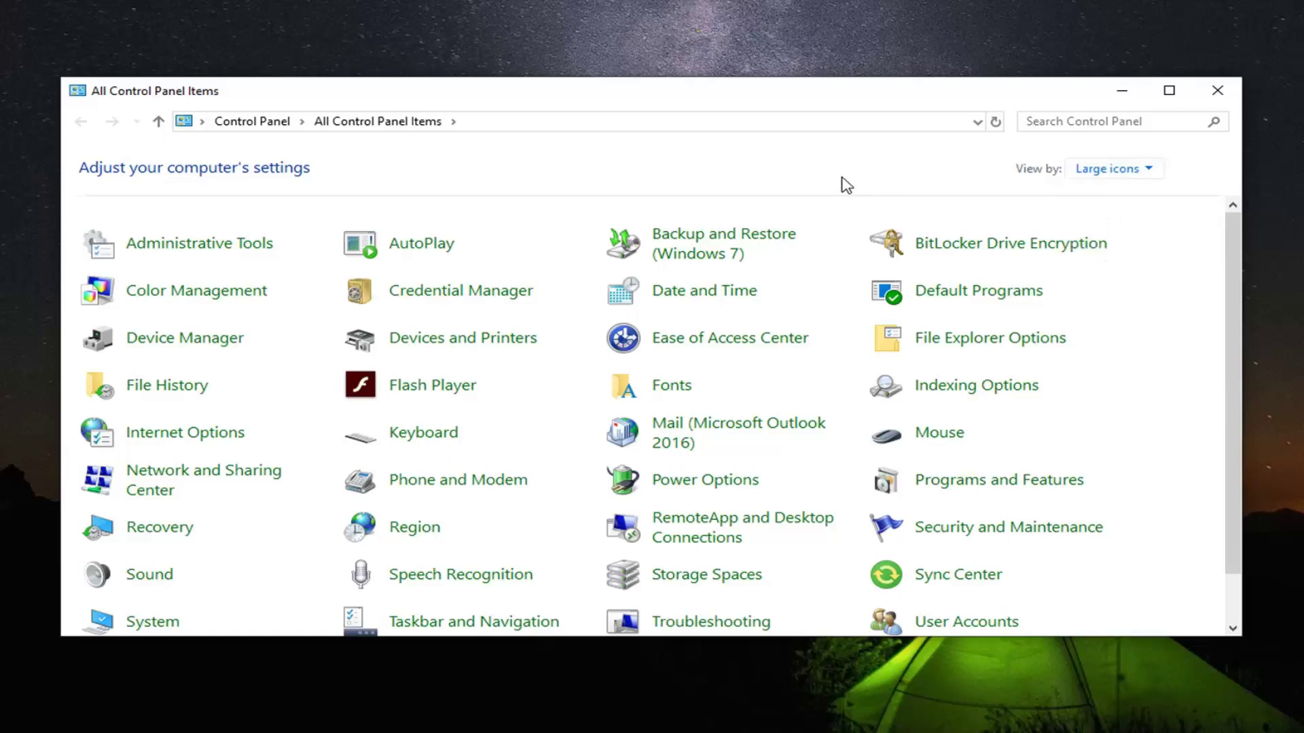
Step: Open Power Options and edit the High performance plan's settings
left_click(700, 487)
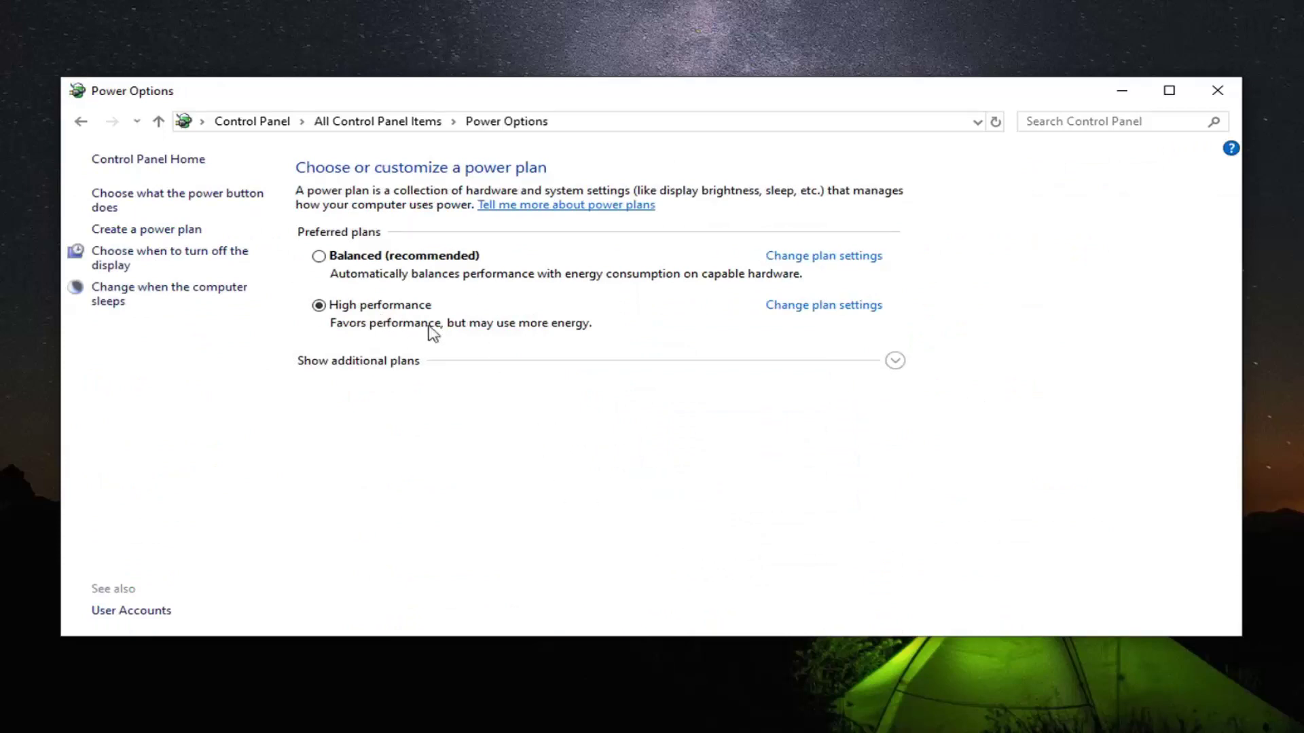
left_click(812, 307)
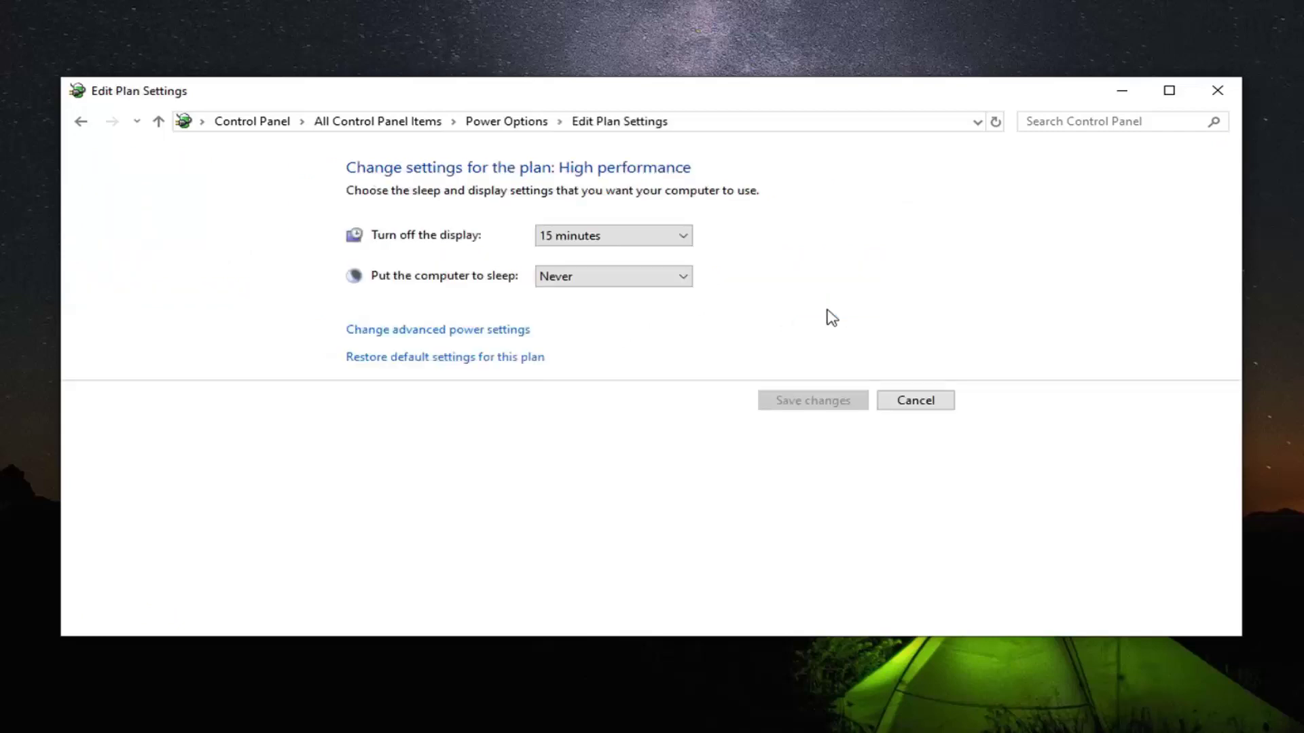
Step: Open advanced power settings and expand Wireless Adapter Settings > Power Saving Mode
left_click(512, 332)
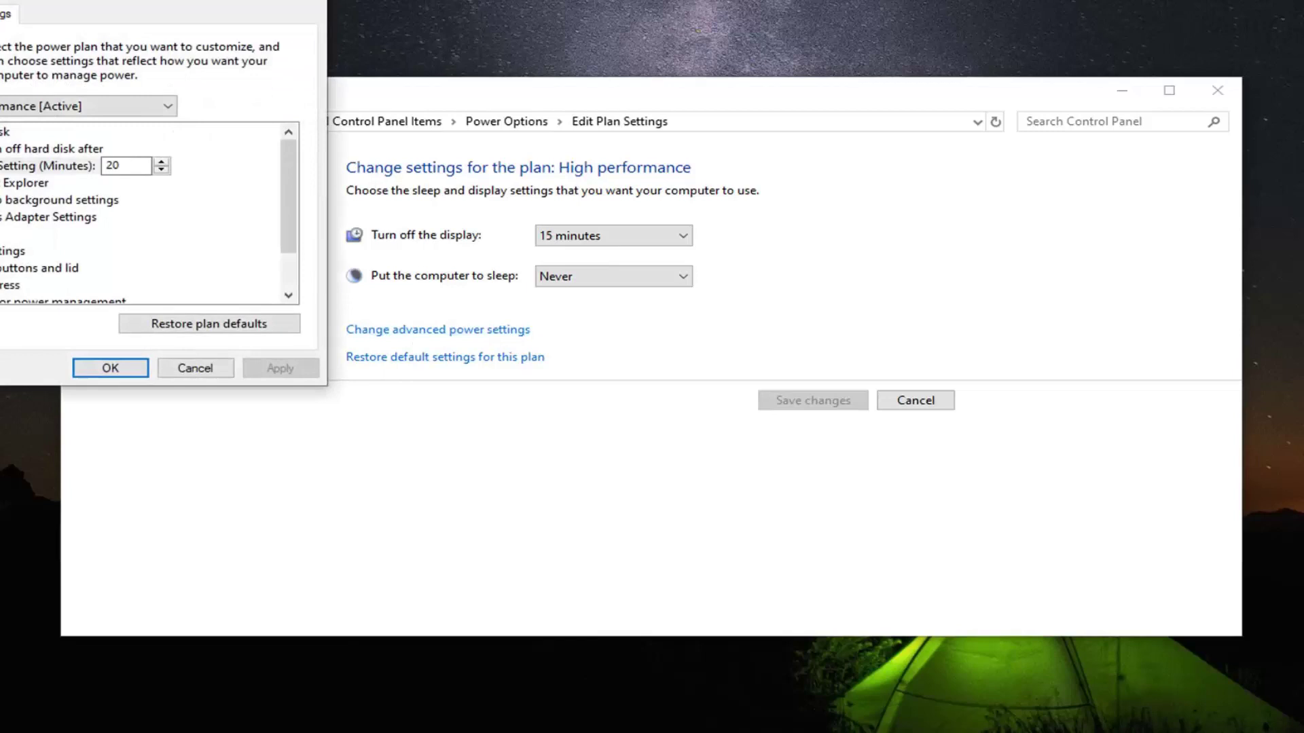
left_click_drag(175, 4, 588, 116)
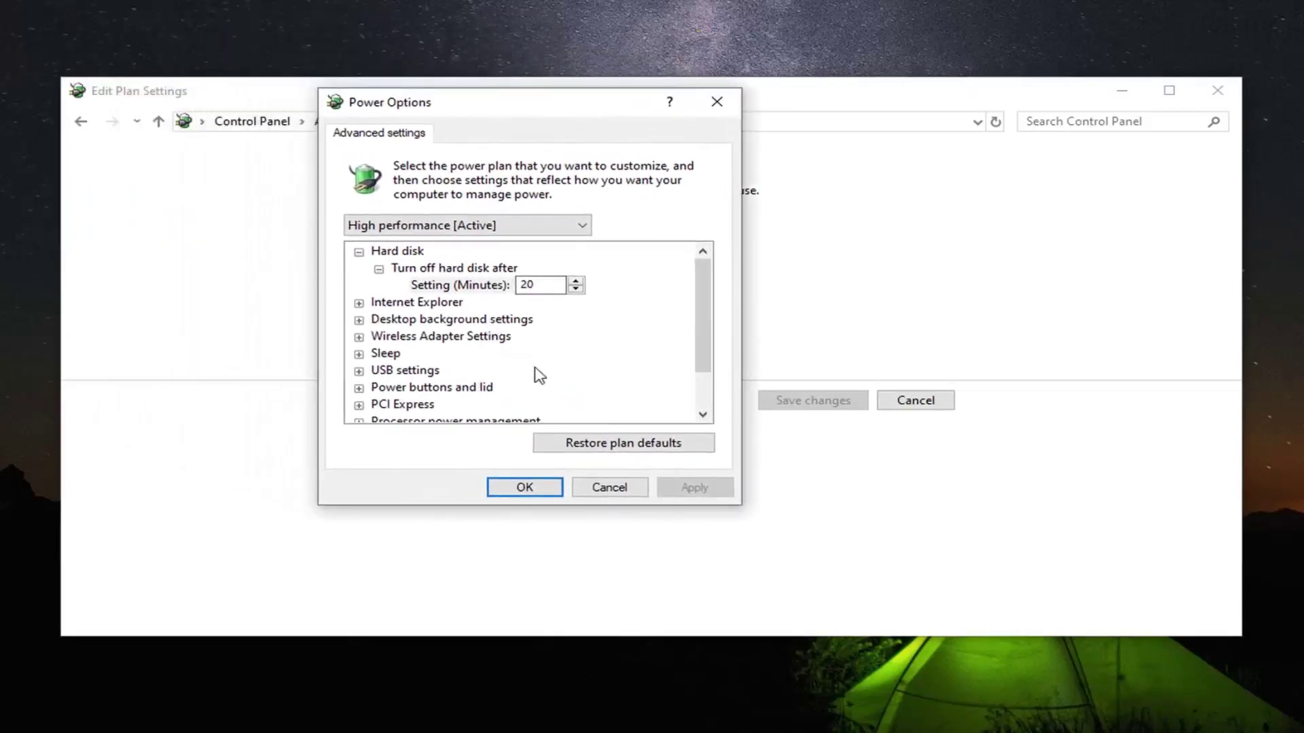
scroll(462, 393, "down", 1)
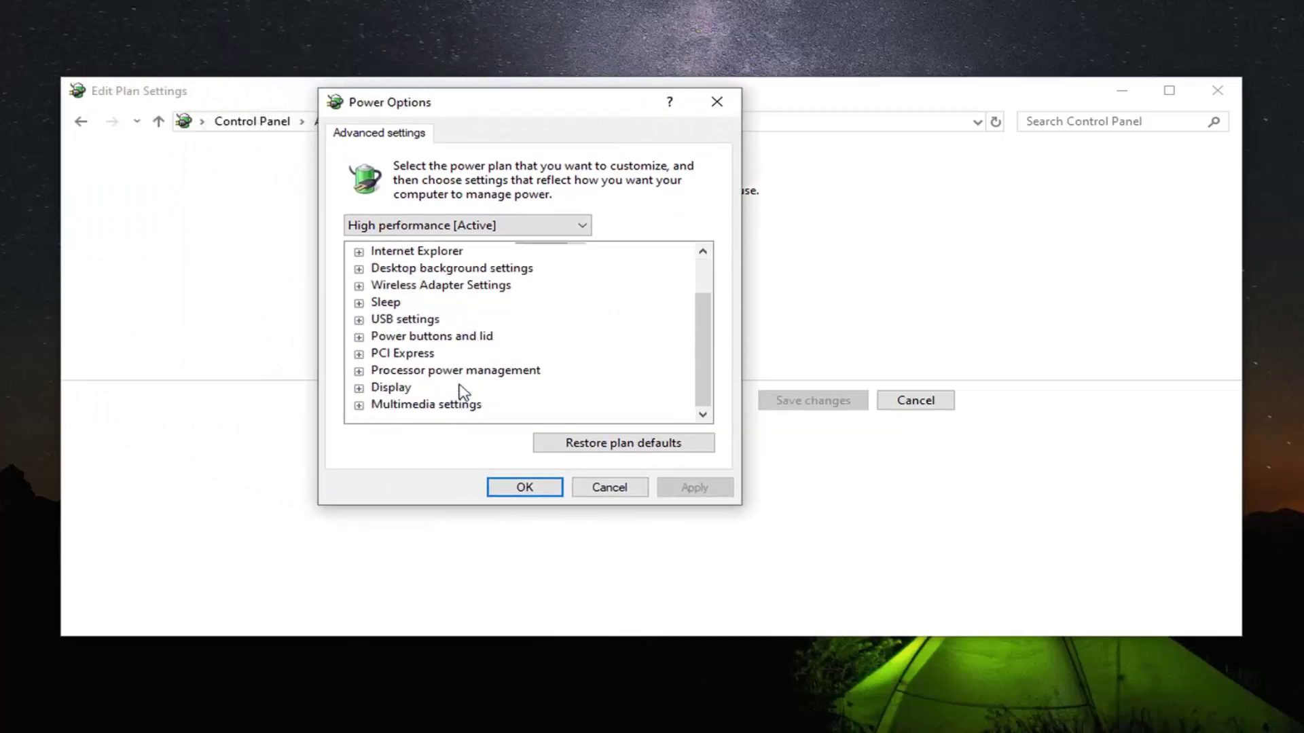
left_click(358, 286)
left_click(361, 289)
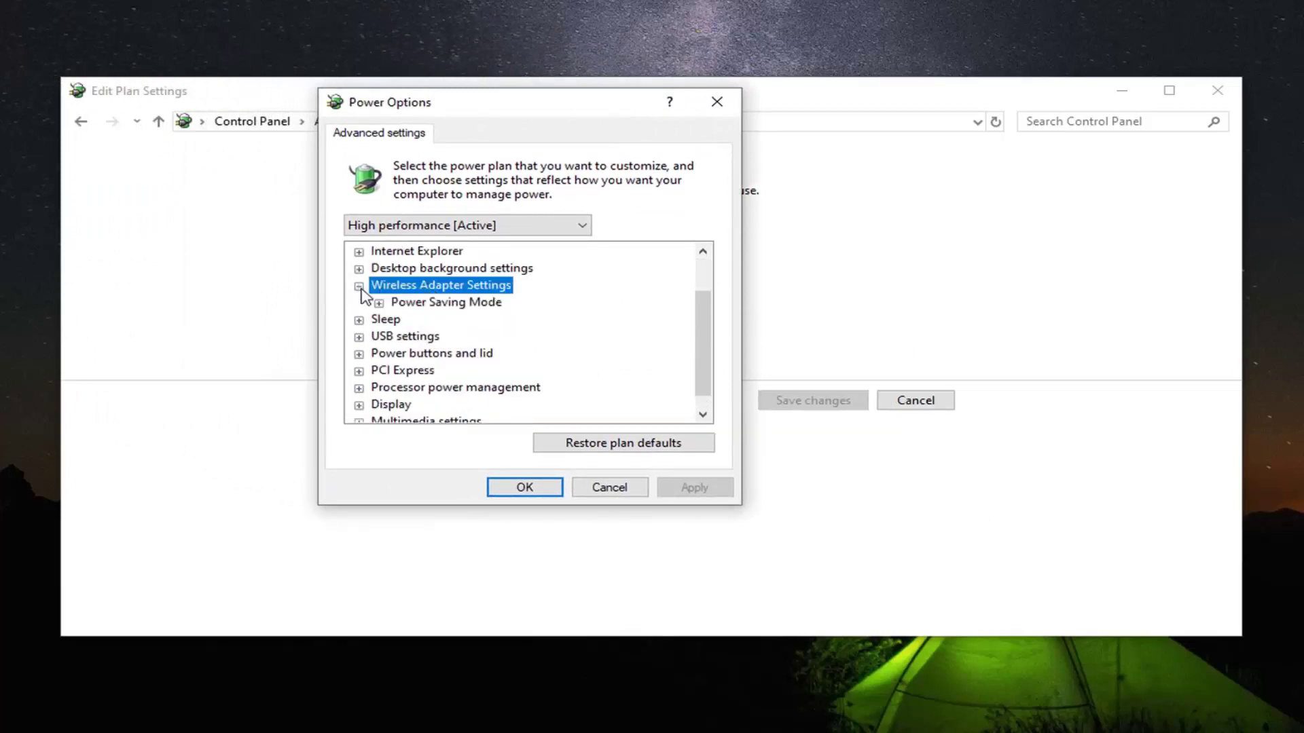
left_click(388, 306)
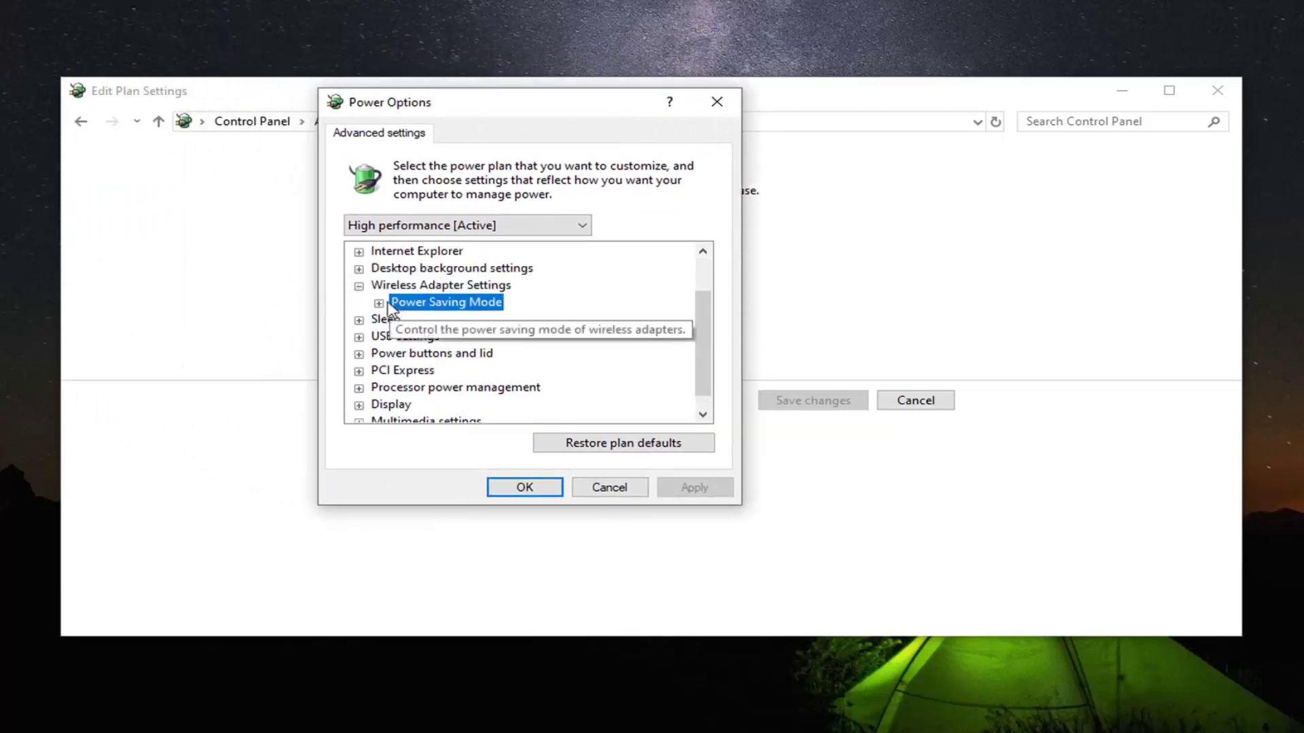
left_click(379, 303)
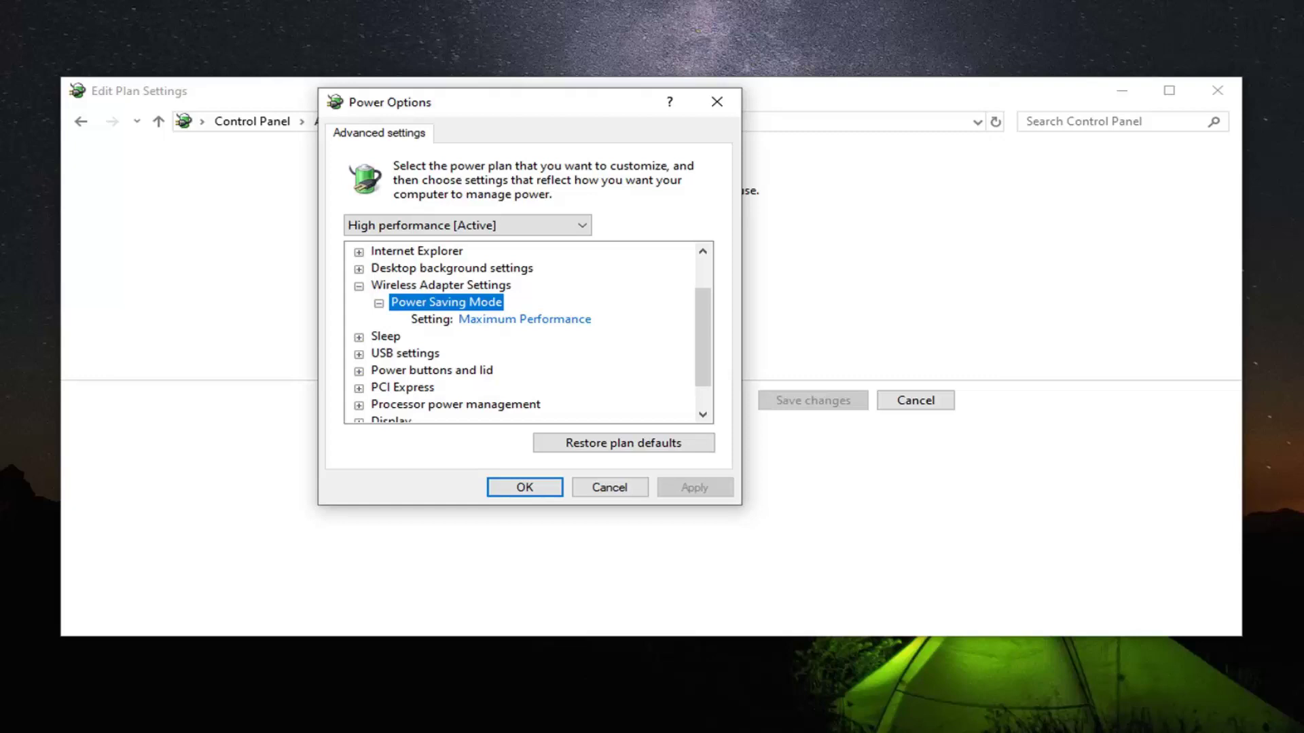
Step: Set the wireless adapter's Power Saving Mode to Maximum Performance, apply it and confirm with OK
left_click(535, 321)
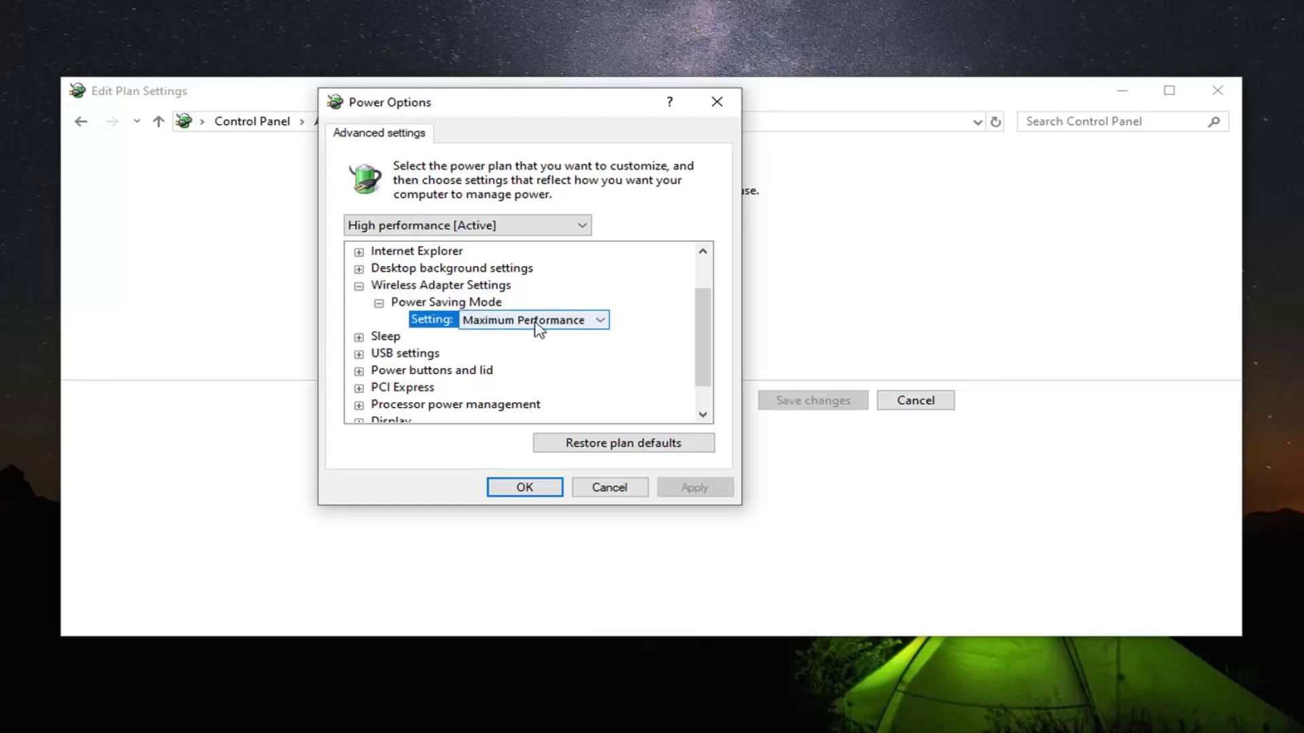
left_click(599, 321)
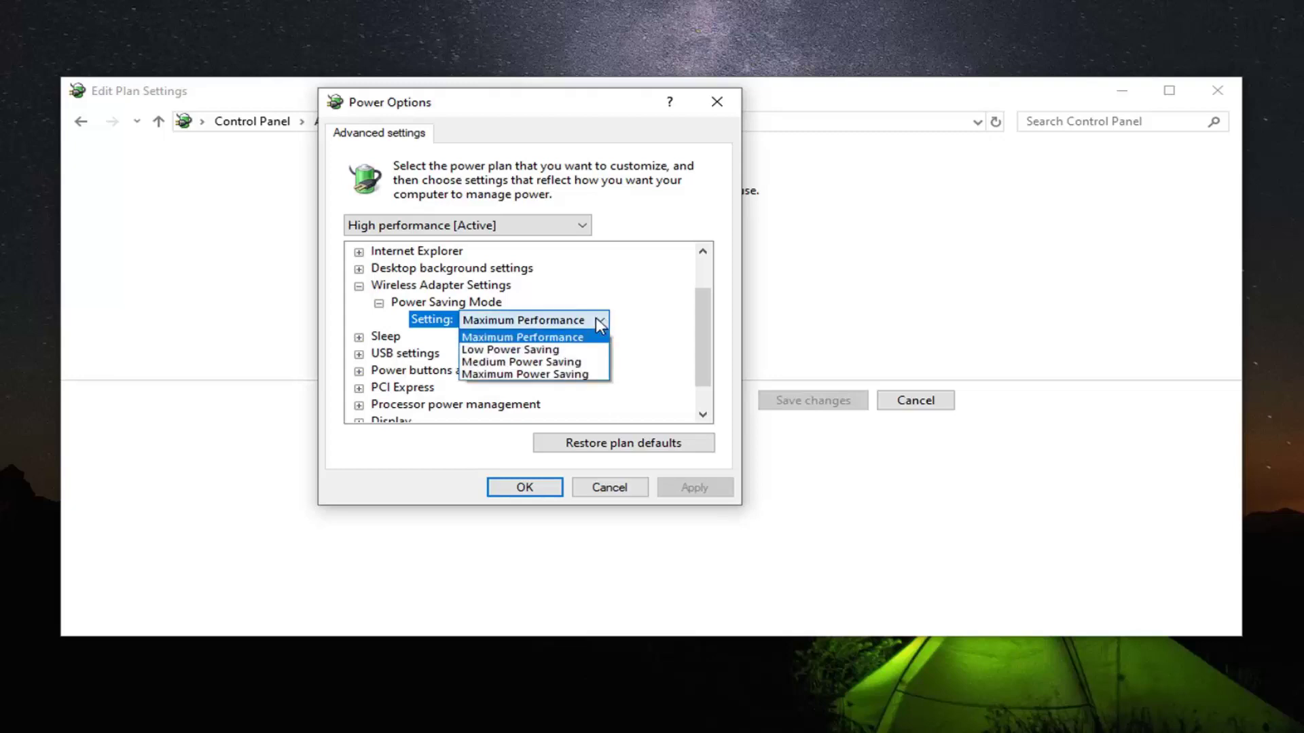
left_click(535, 340)
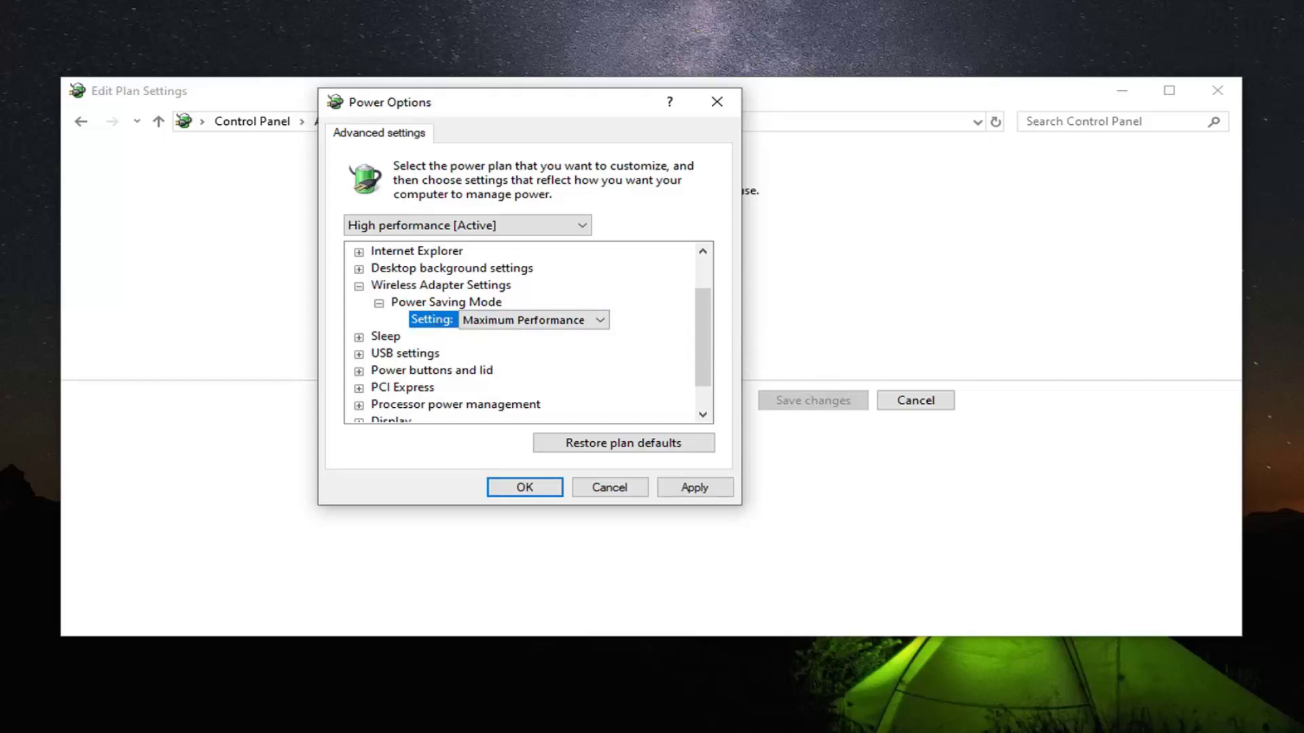
left_click(702, 490)
left_click(512, 494)
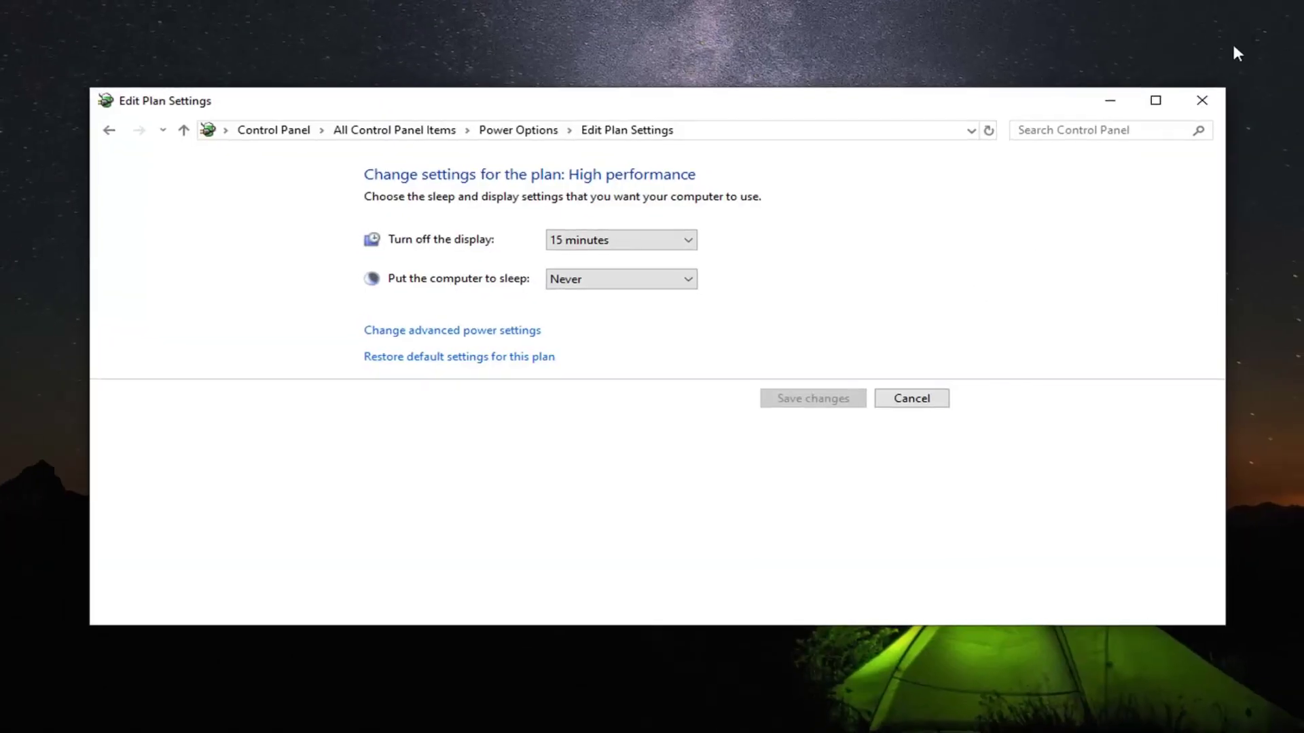
Step: Close the plan settings, open Device Manager, and select the Intel(R) 82574L under expanded Network adapters
left_click(1217, 90)
left_click(22, 717)
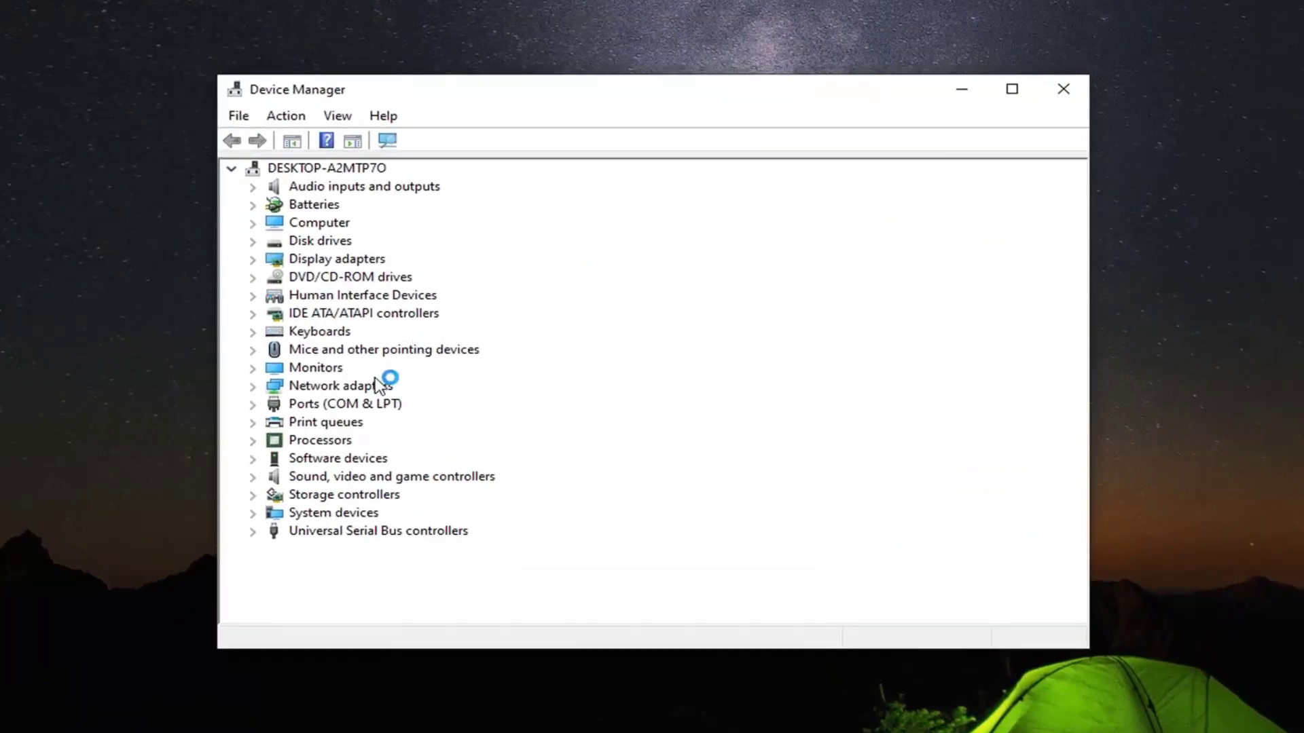
left_click(347, 391)
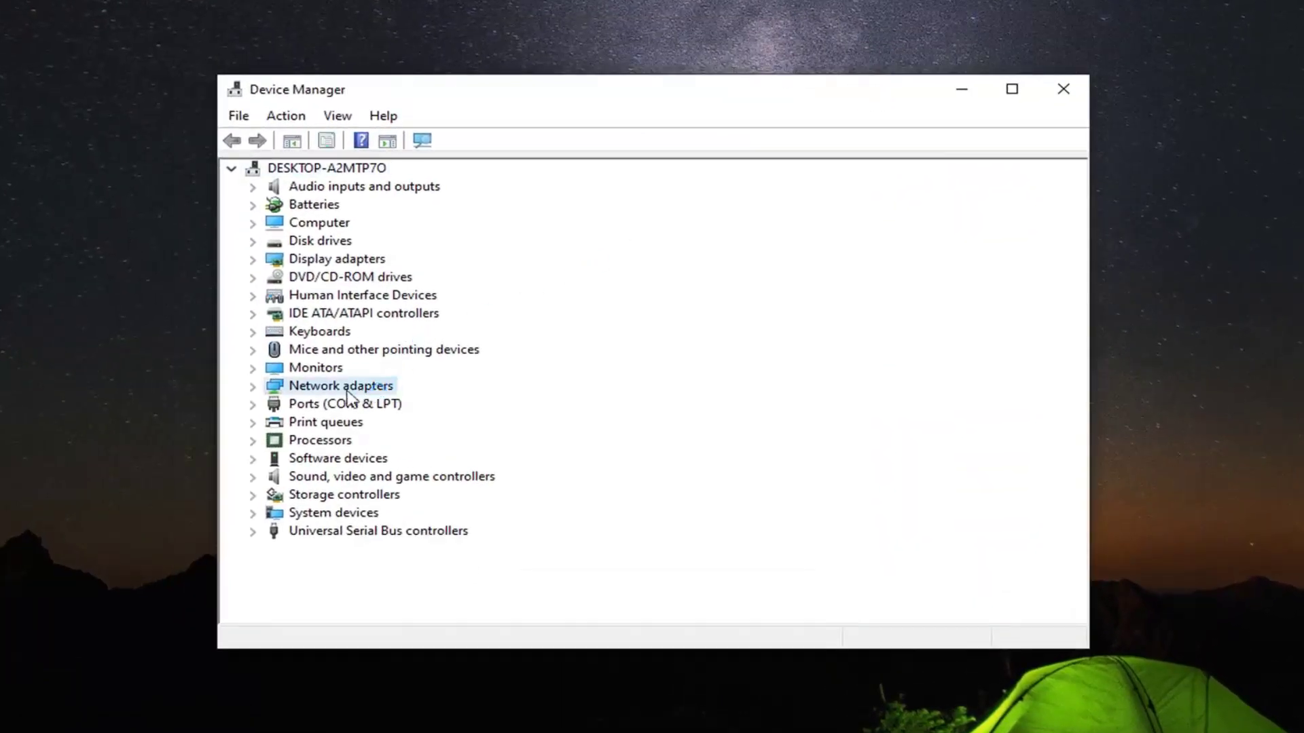
left_click(260, 392)
left_click(319, 406)
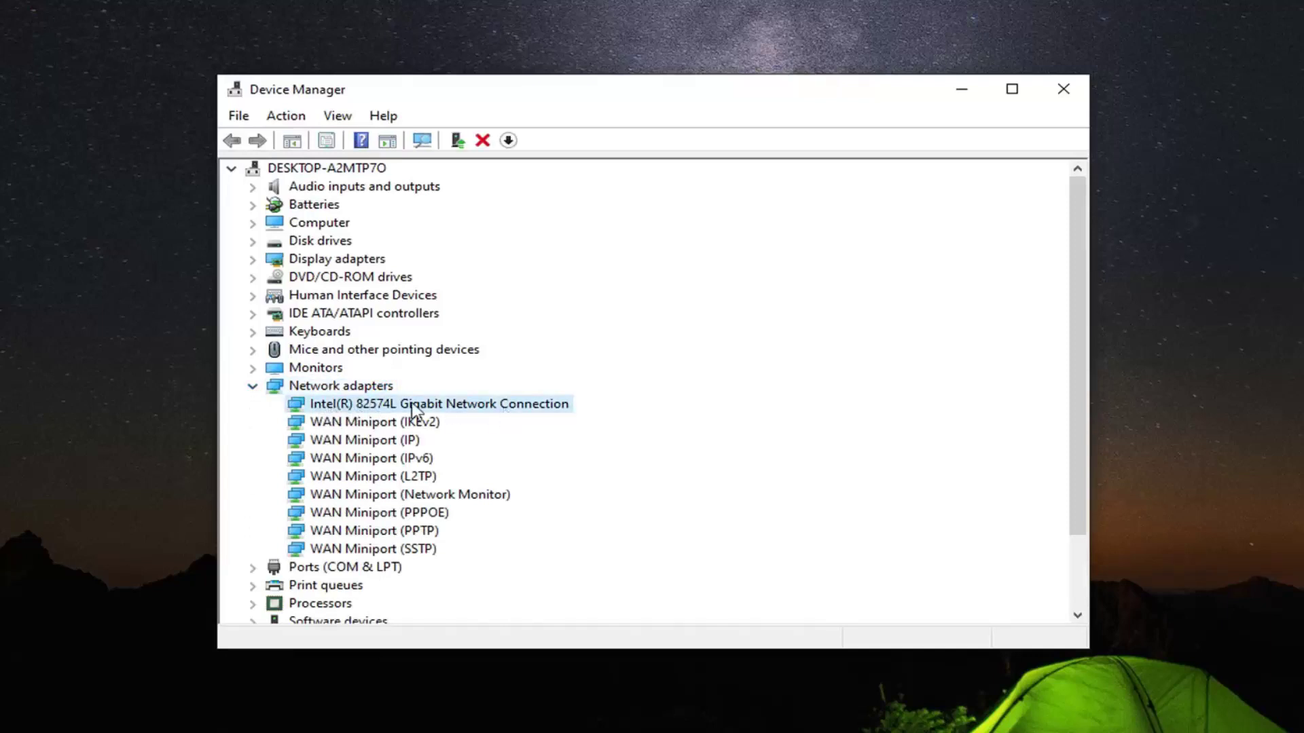
Step: Uncheck 'Allow the computer to turn off this device to save power' in the Intel adapter's Power Management tab
right_click(348, 408)
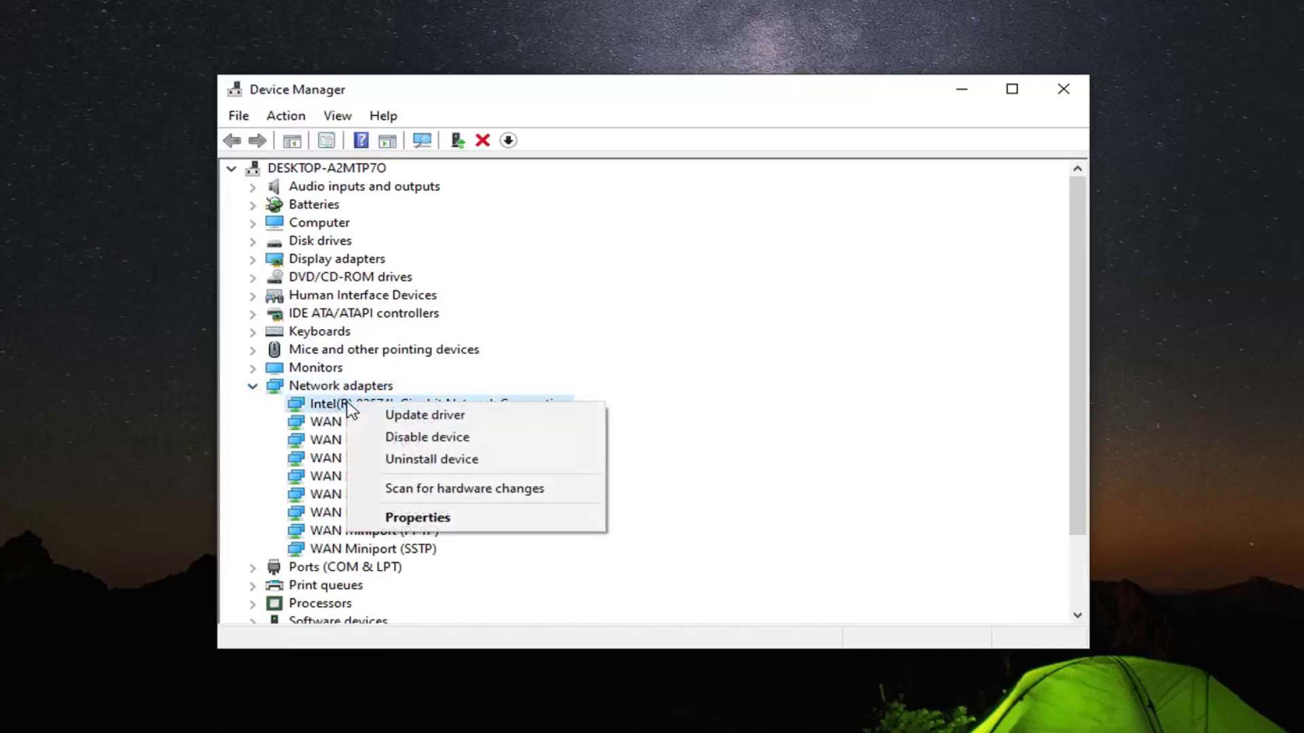
left_click(425, 520)
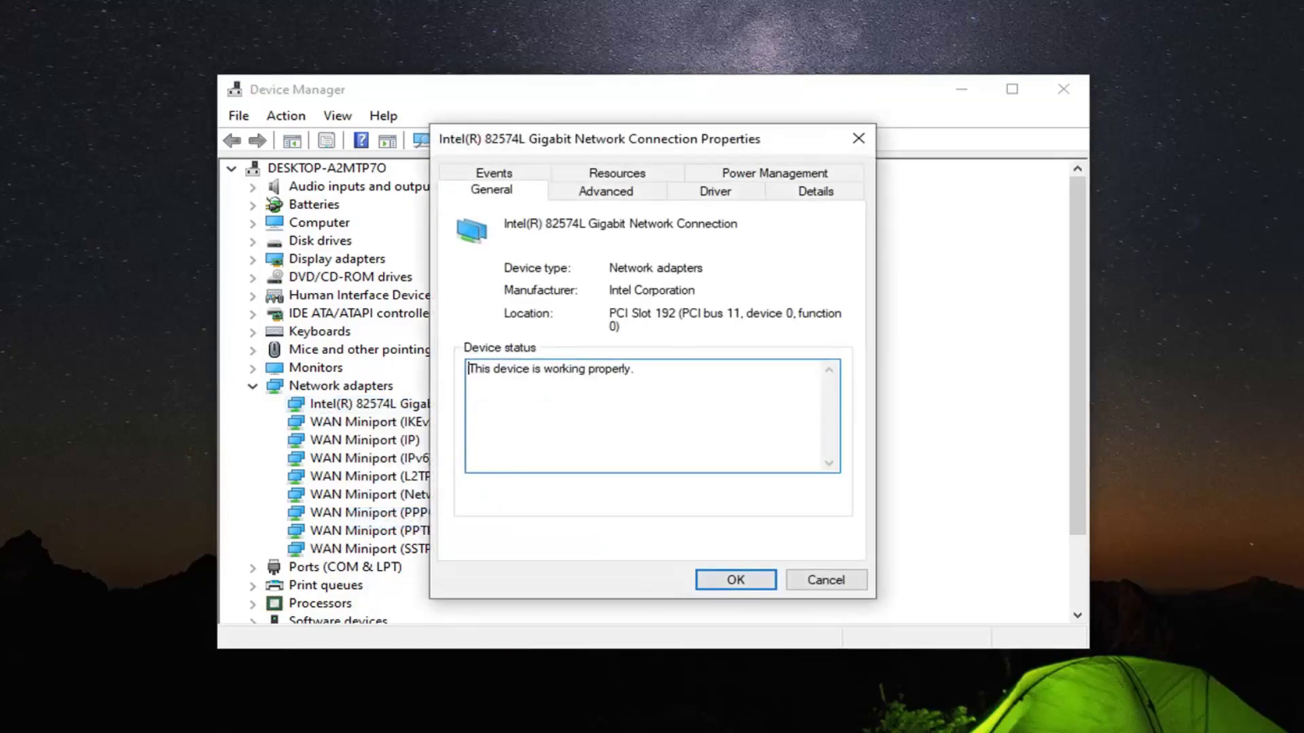
left_click(755, 171)
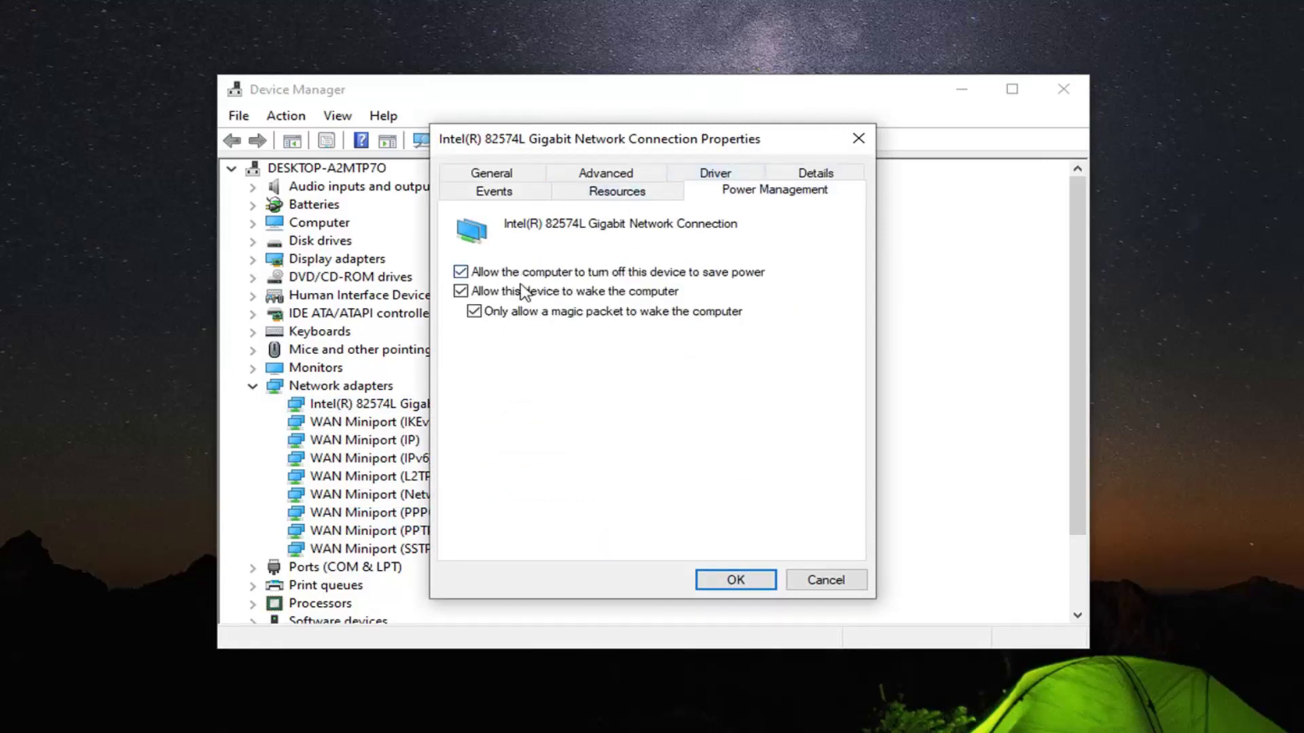
left_click(462, 273)
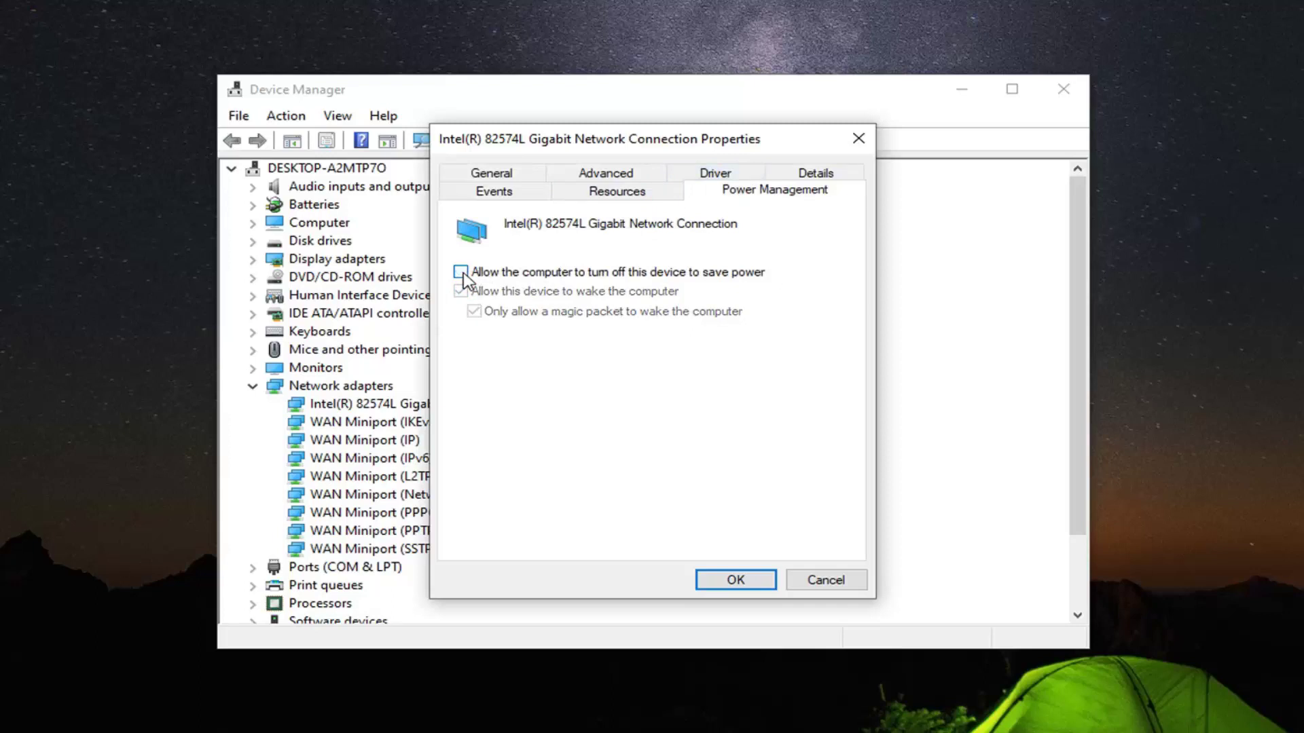
left_click(733, 578)
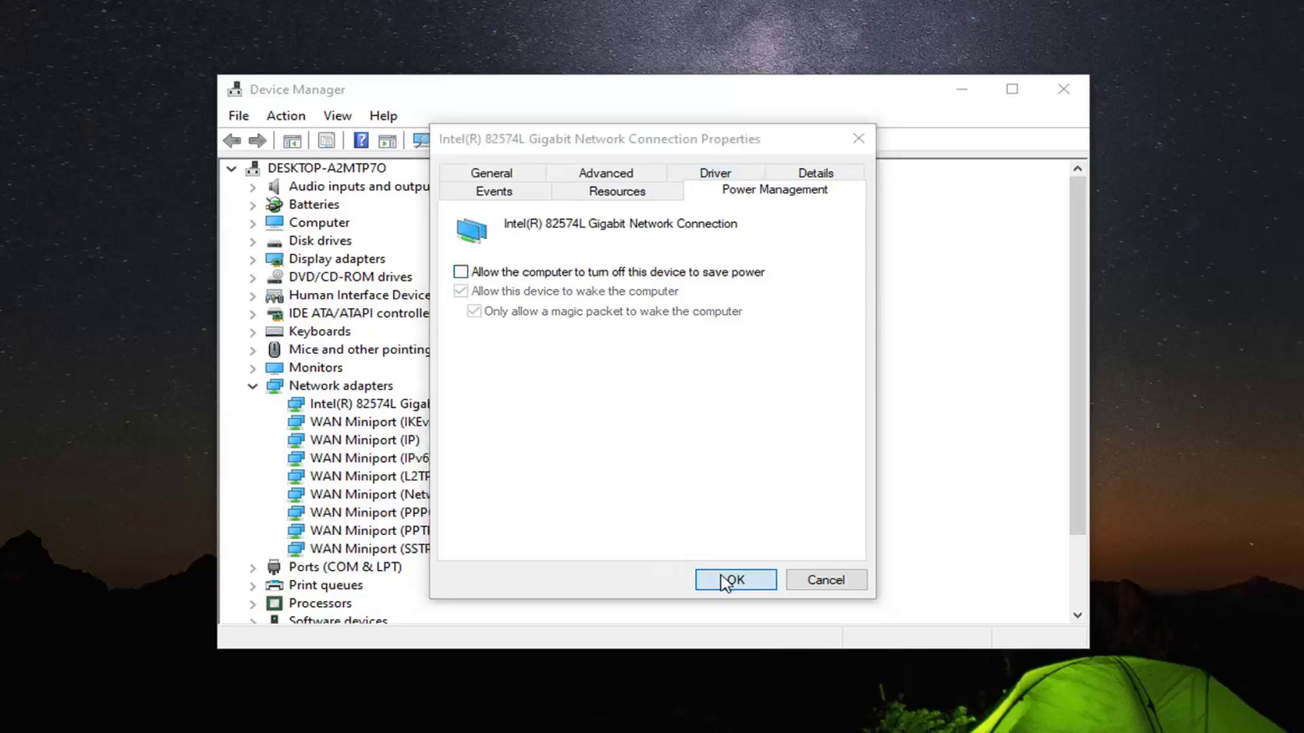
Step: Search automatically for an updated Intel adapter driver, which reports the best driver is installed, and close
right_click(364, 408)
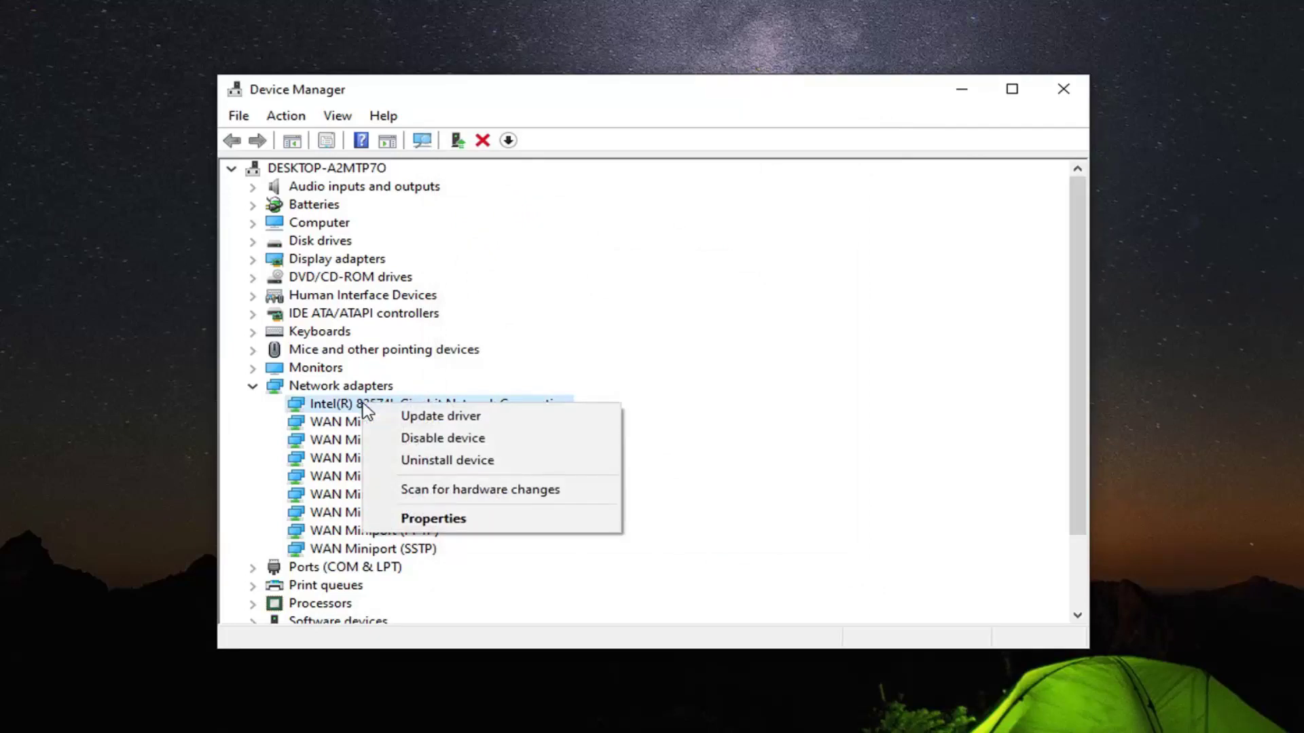
left_click(407, 416)
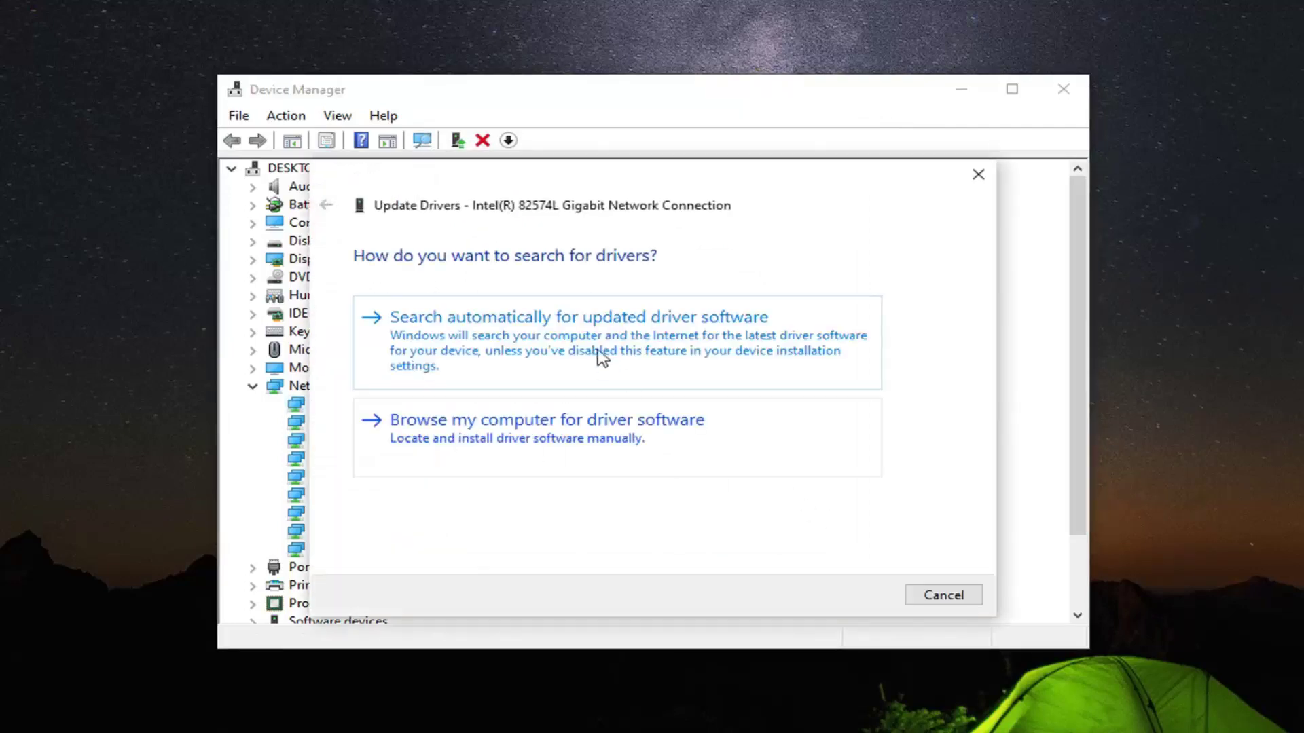
left_click(585, 343)
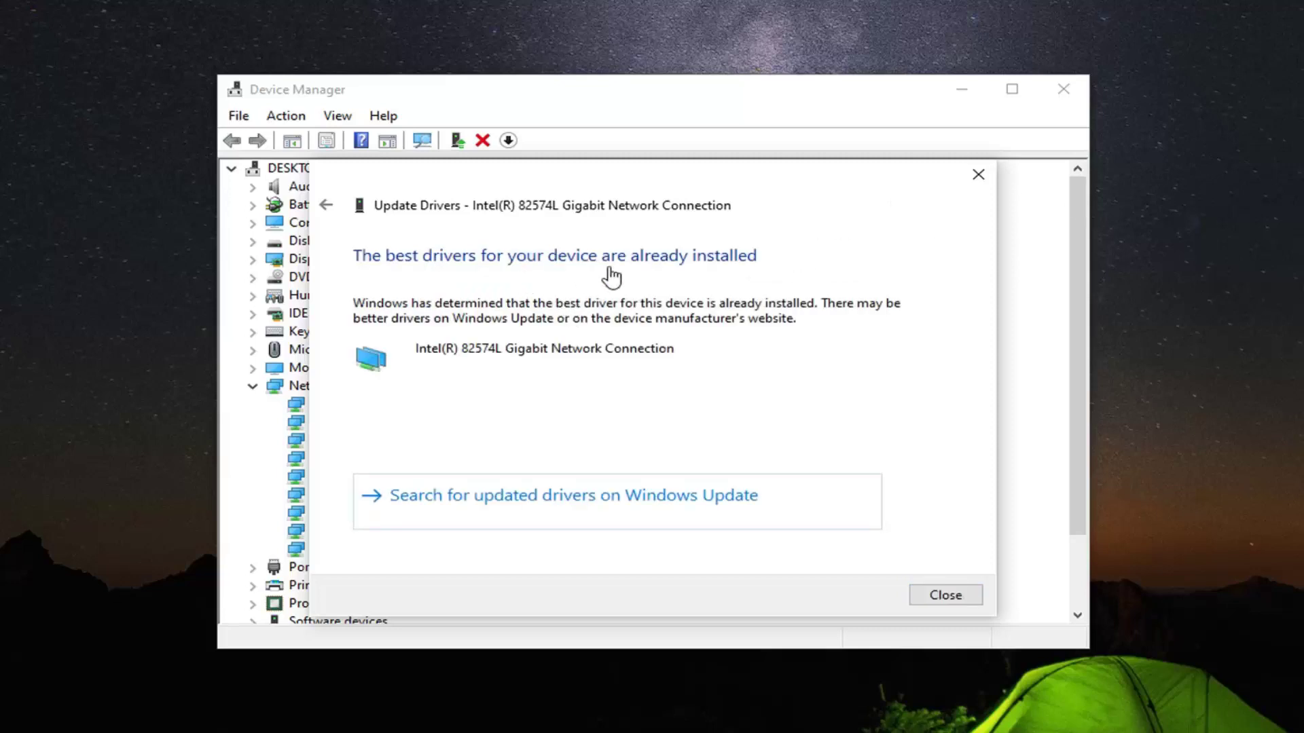
left_click(951, 597)
Step: Reinstall the Intel(R) 82574L Gigabit Network Connection driver from the computer's list, then close Device Manager
right_click(429, 406)
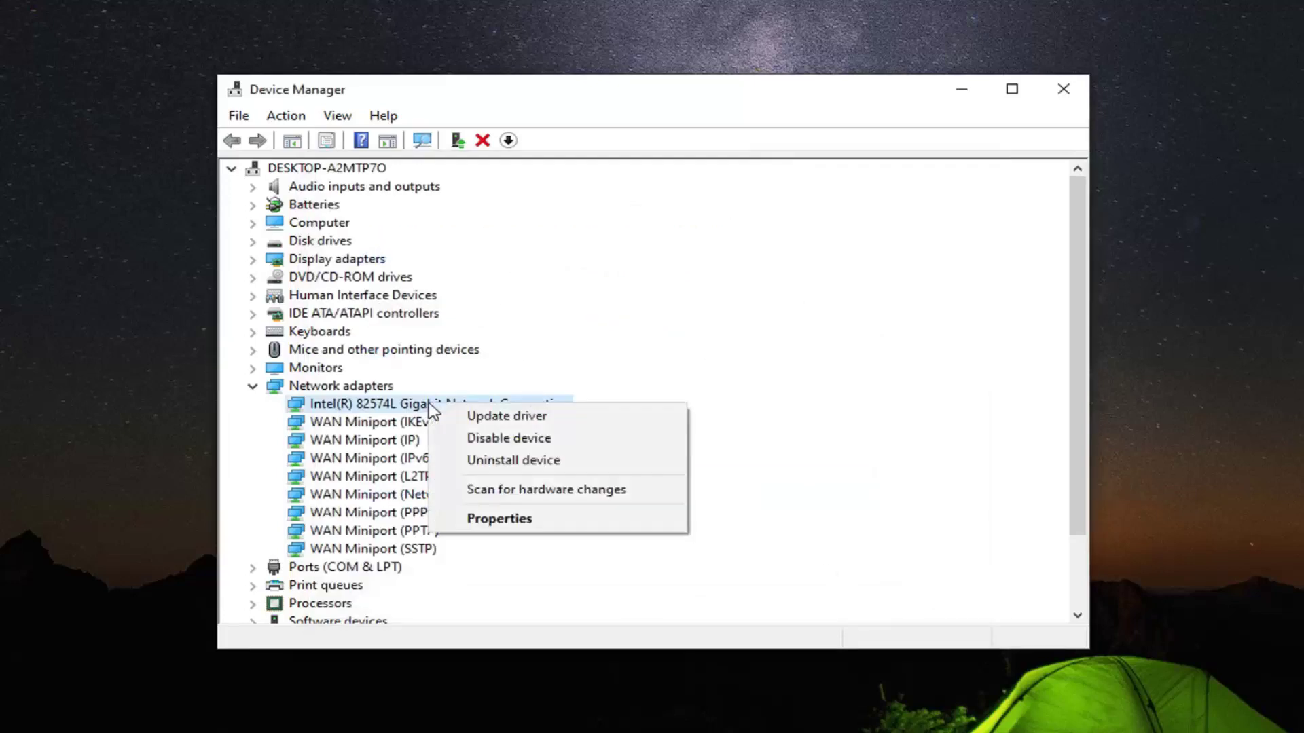
left_click(486, 416)
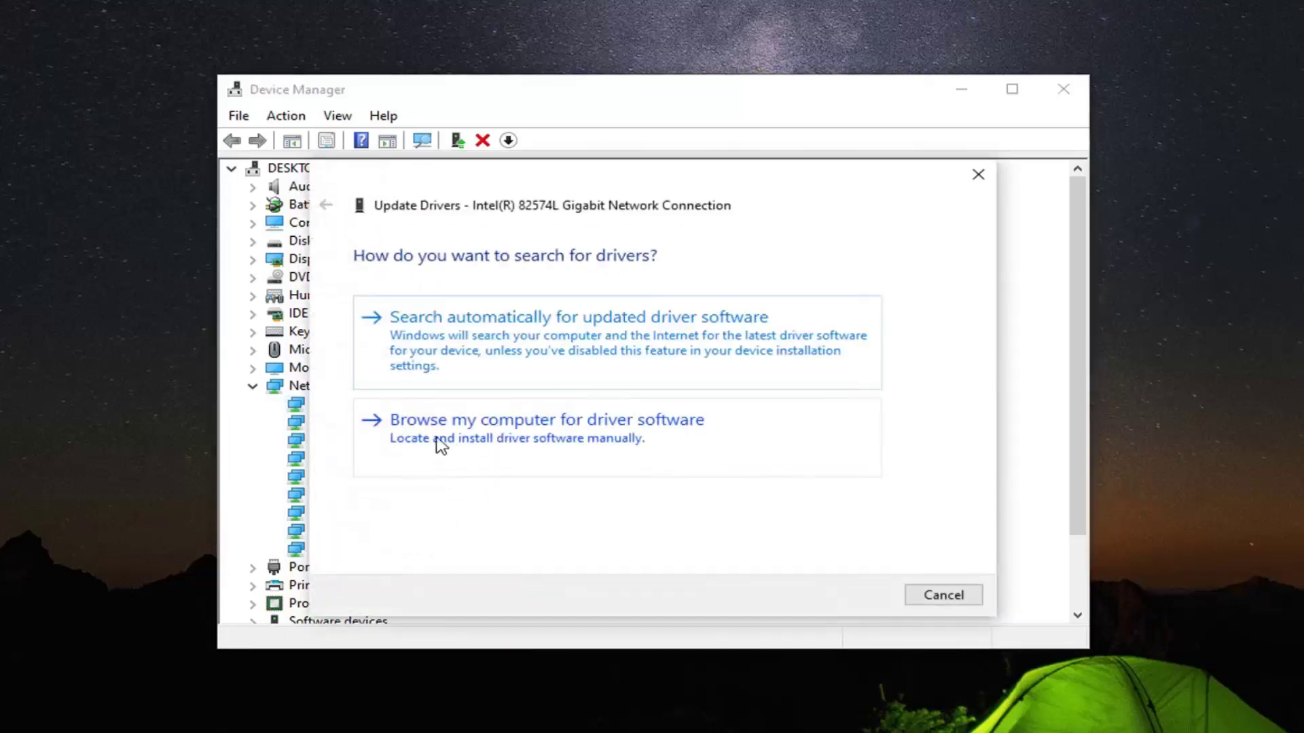
left_click(548, 438)
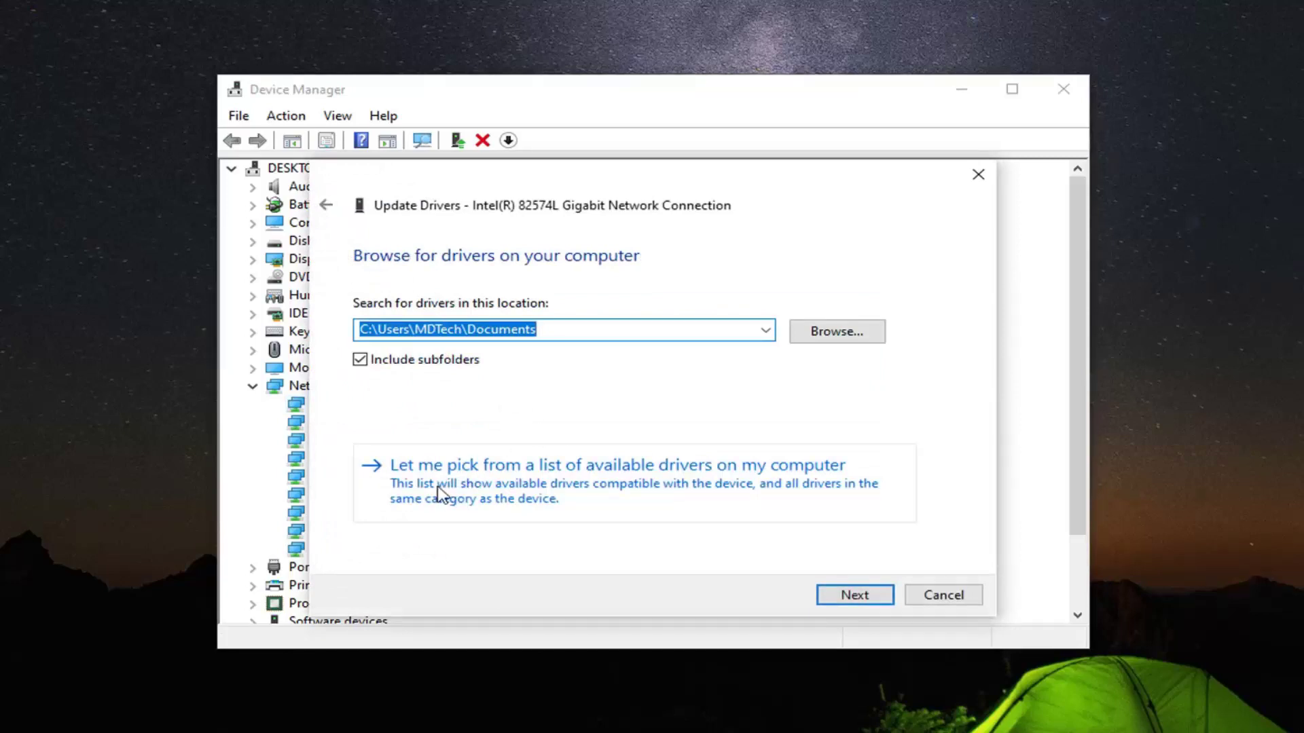
left_click(549, 493)
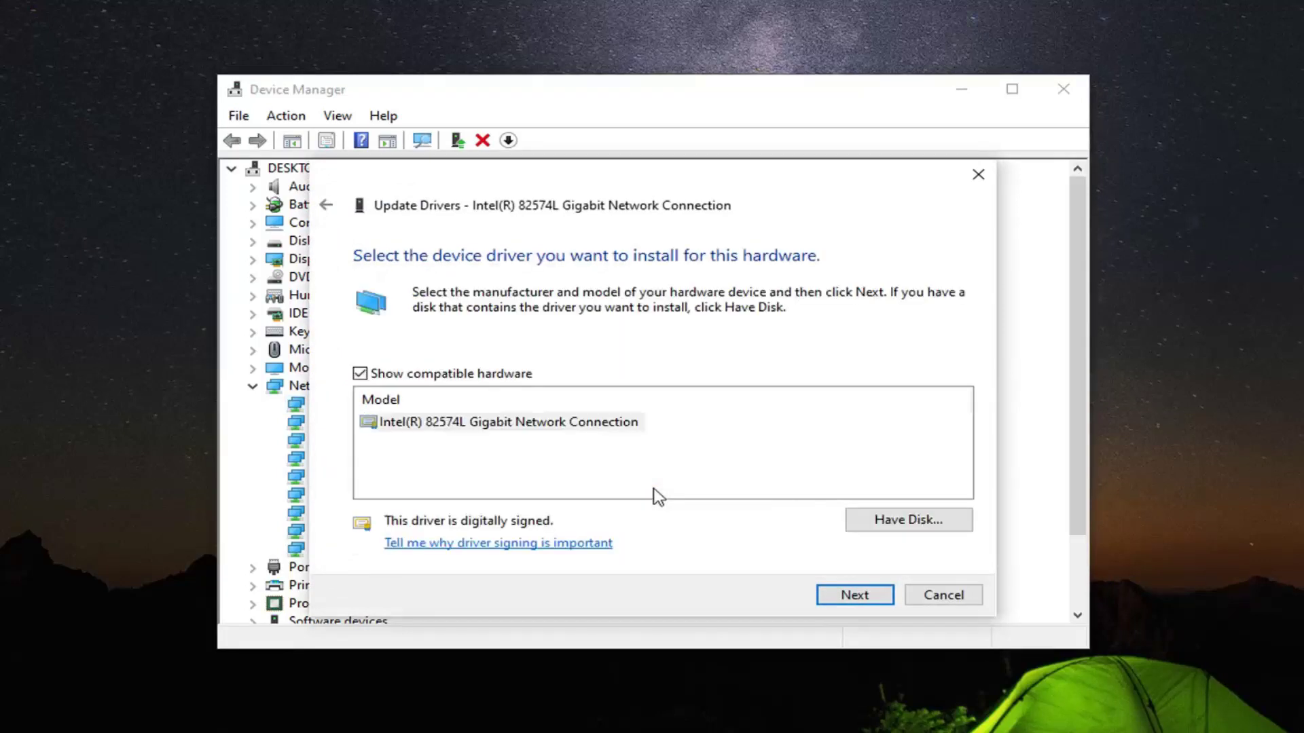
left_click(534, 426)
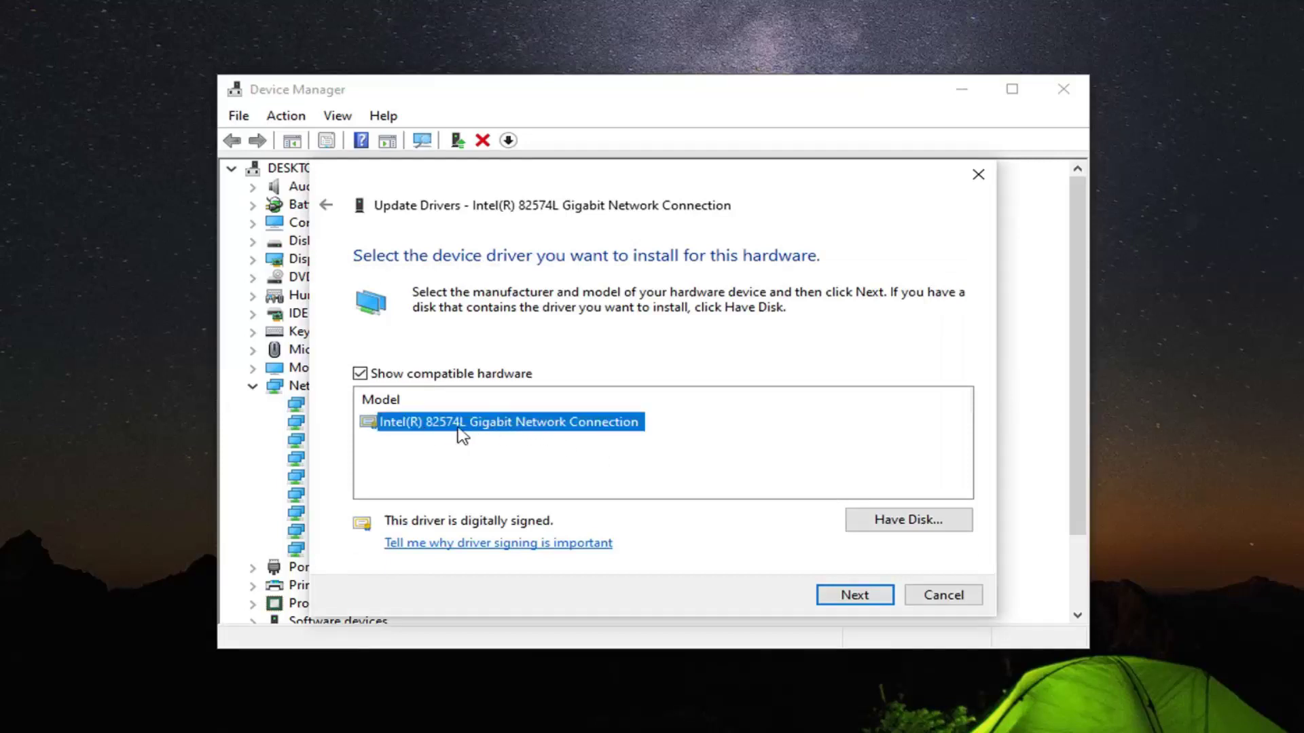
left_click(851, 601)
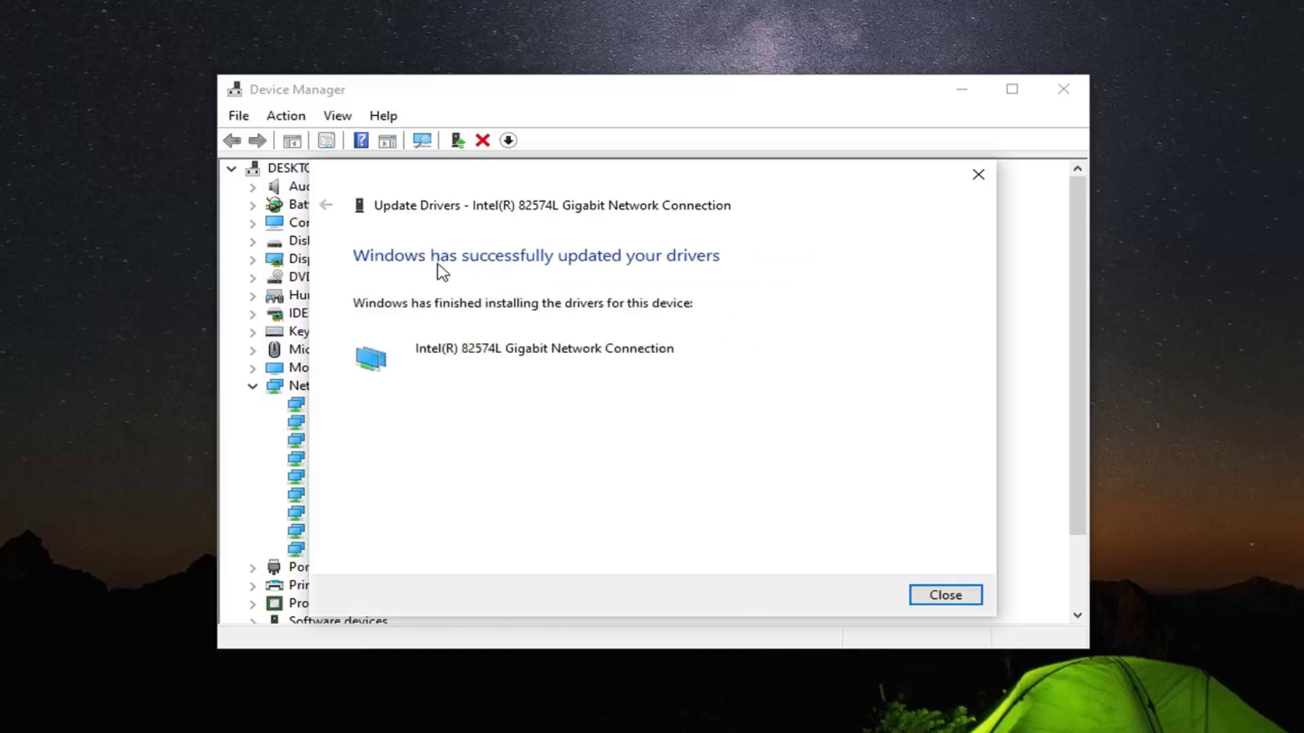
left_click(964, 601)
left_click(1064, 92)
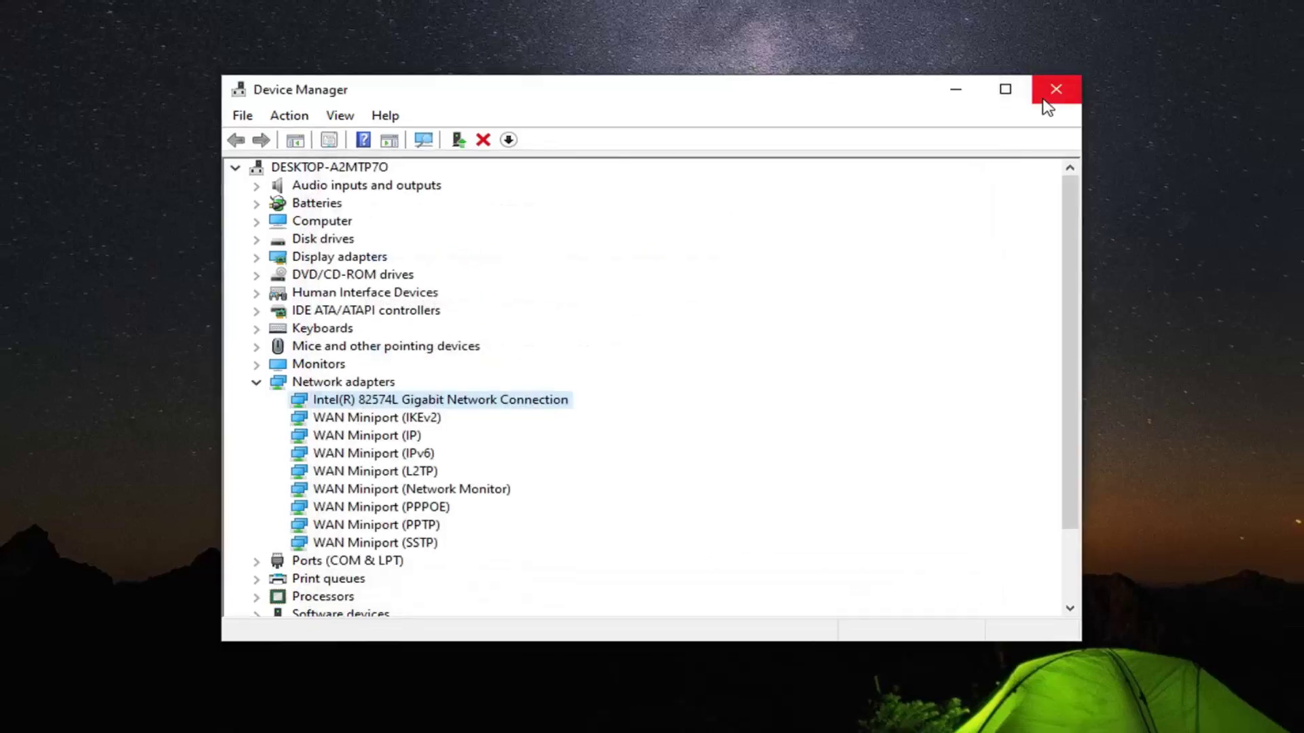